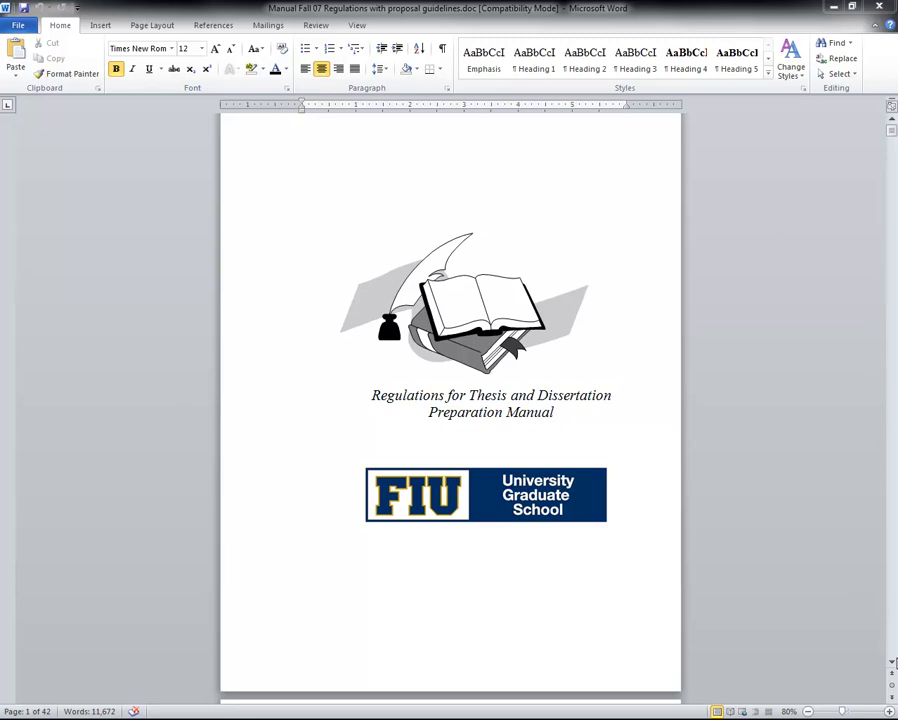
Step: Insert the Automatic Table 2 table of contents on the blank page following the publication and edition page
{"action": "left_click", "coordinate": [892, 664]}
{"action": "left_click", "coordinate": [892, 664]}
{"action": "left_click", "coordinate": [892, 664]}
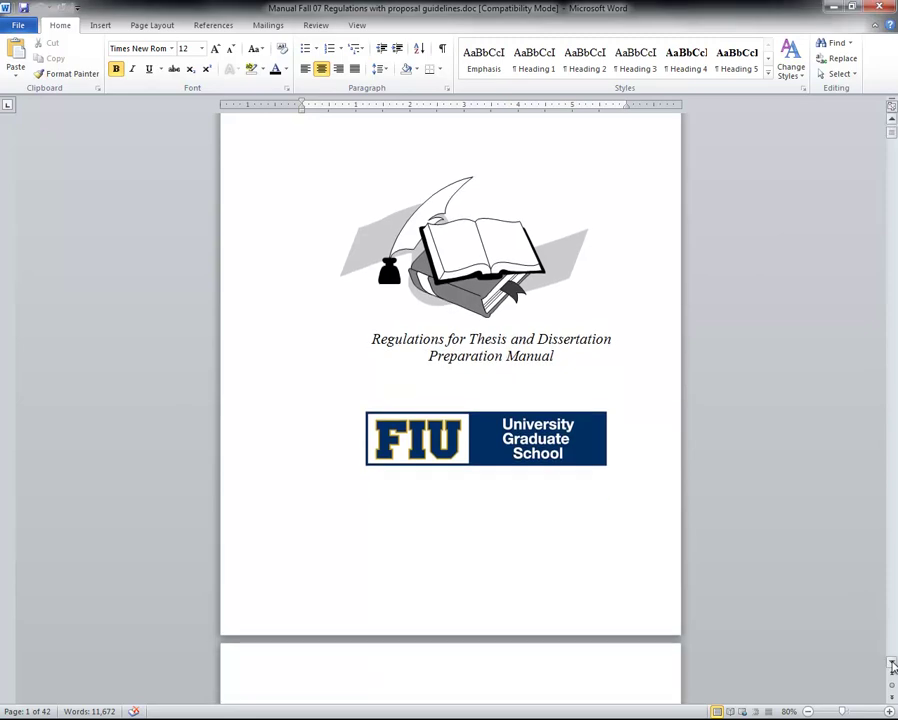
{"action": "left_click", "coordinate": [892, 664]}
{"action": "left_click", "coordinate": [892, 664]}
{"action": "left_click", "coordinate": [892, 664]}
{"action": "left_click", "coordinate": [892, 664]}
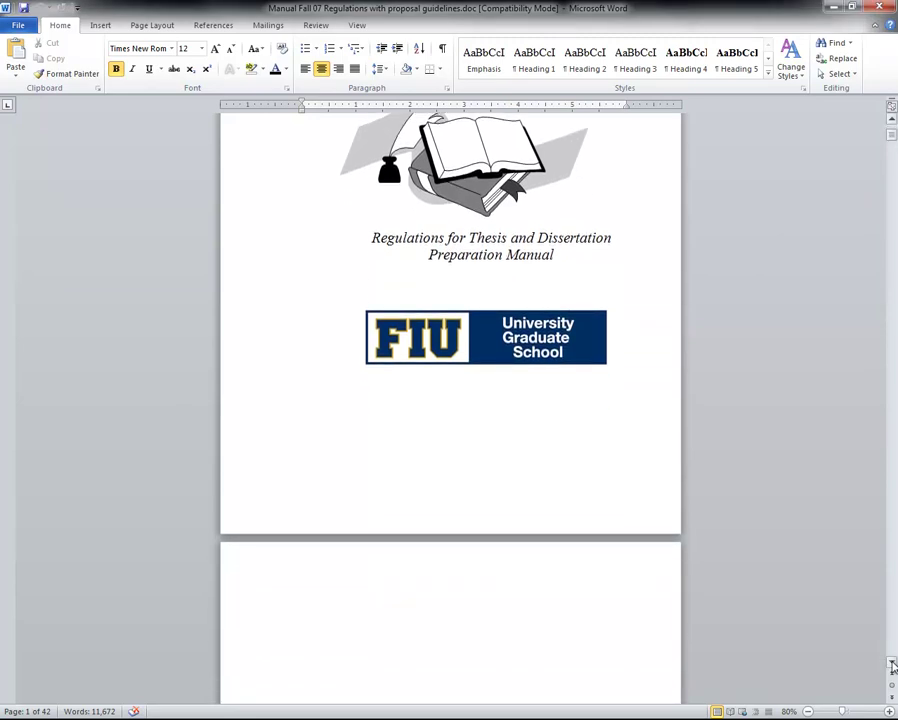
{"action": "left_click", "coordinate": [892, 664]}
{"action": "left_click", "coordinate": [892, 664]}
{"action": "left_click", "coordinate": [892, 664]}
{"action": "left_click", "coordinate": [892, 664]}
{"action": "left_click", "coordinate": [892, 664]}
{"action": "left_click", "coordinate": [892, 664]}
{"action": "left_click", "coordinate": [892, 664]}
{"action": "left_click", "coordinate": [892, 664]}
{"action": "left_click", "coordinate": [892, 664]}
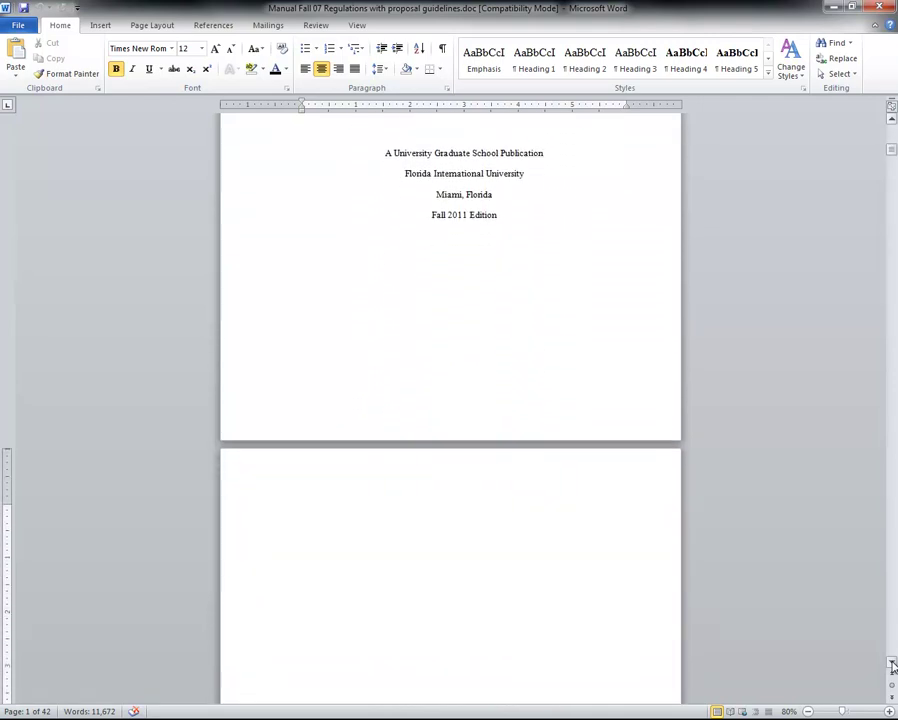
{"action": "left_click", "coordinate": [892, 664]}
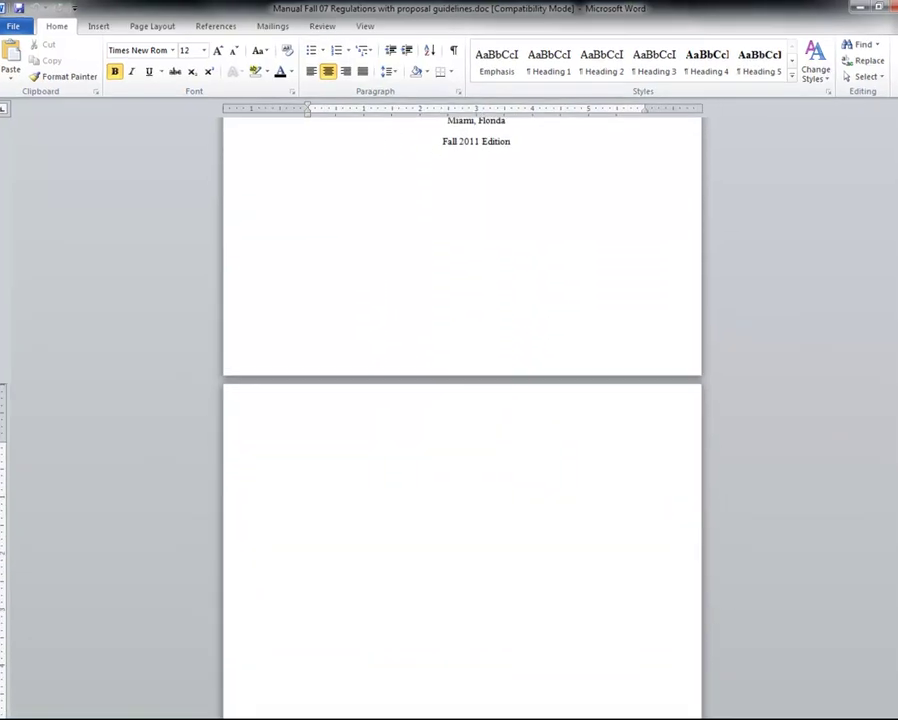
{"action": "scroll", "coordinate": [462, 417], "scroll_direction": "down", "scroll_amount": 2}
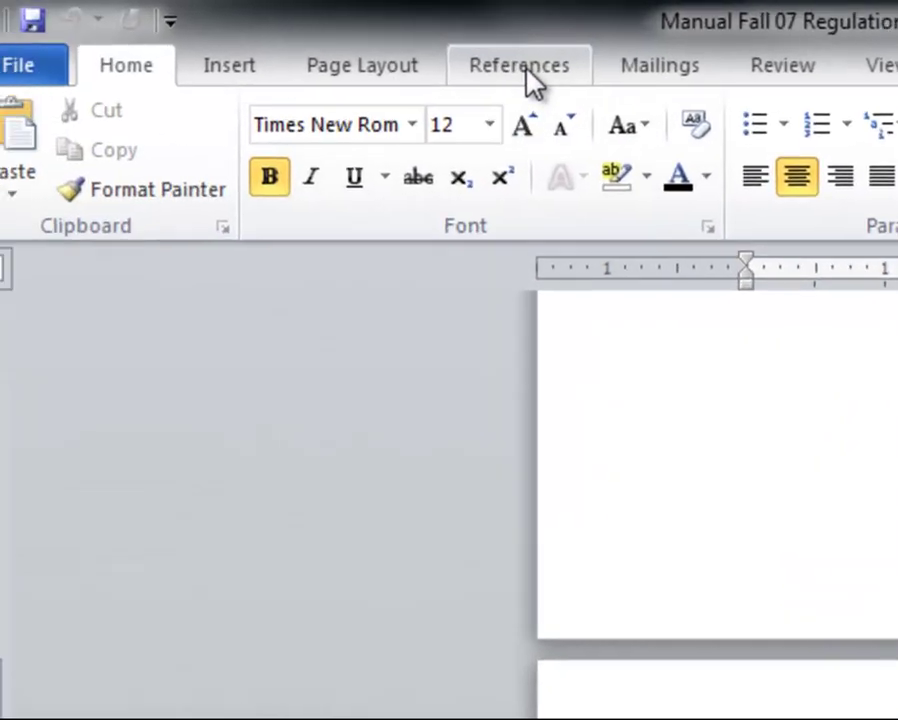
{"action": "left_click", "coordinate": [284, 53]}
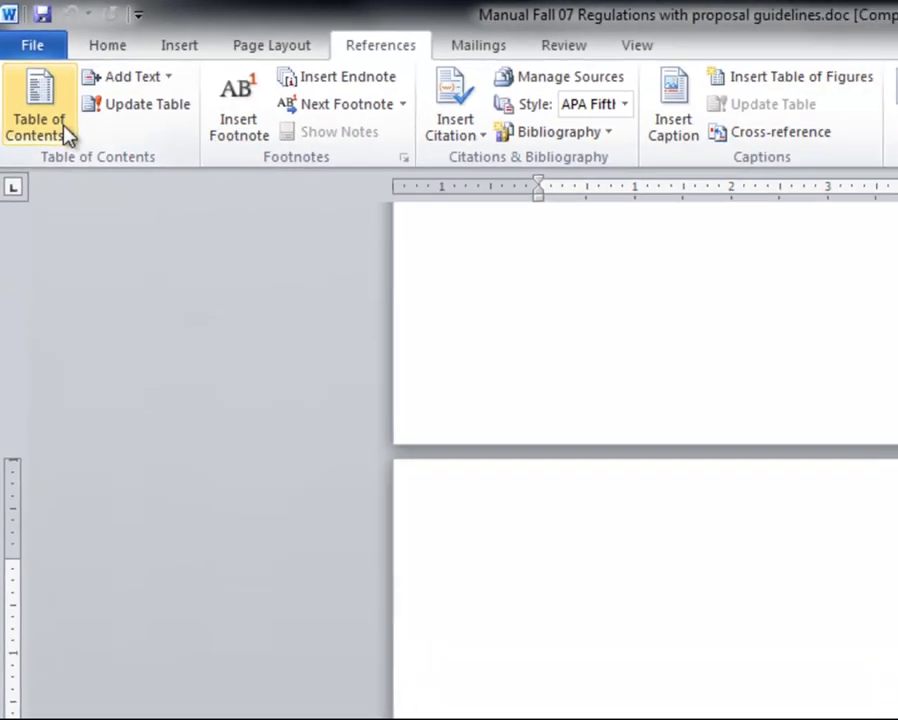
{"action": "left_click", "coordinate": [60, 190]}
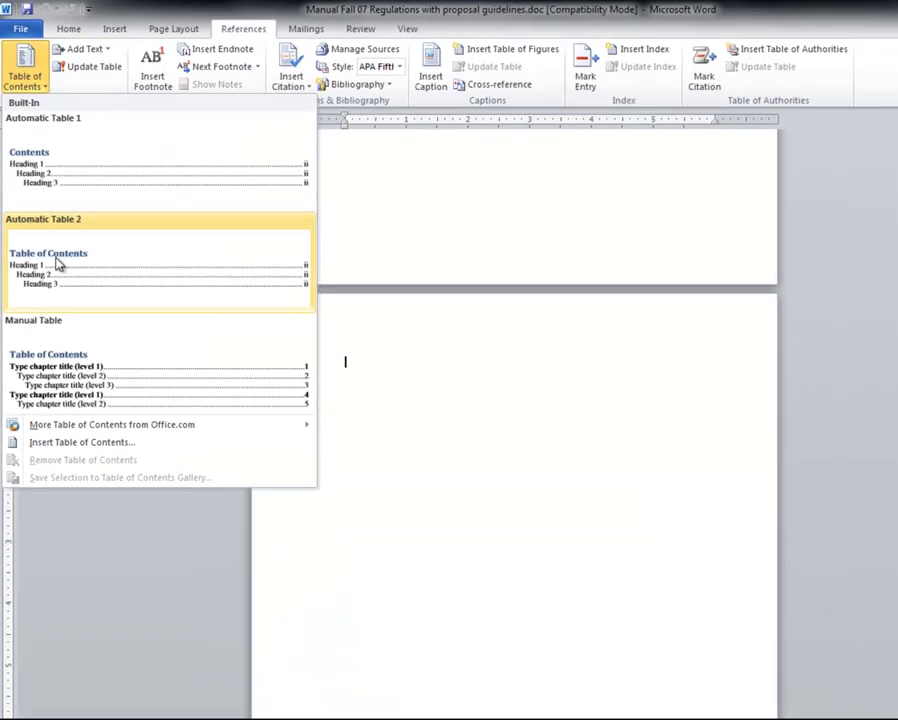
{"action": "left_click", "coordinate": [72, 377]}
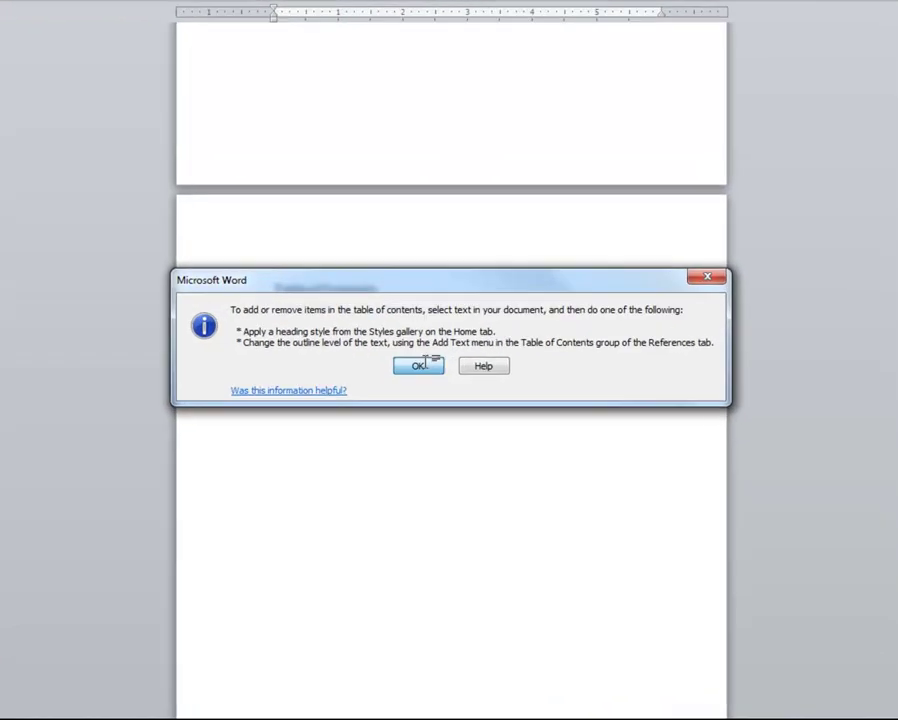
{"action": "left_click", "coordinate": [422, 400]}
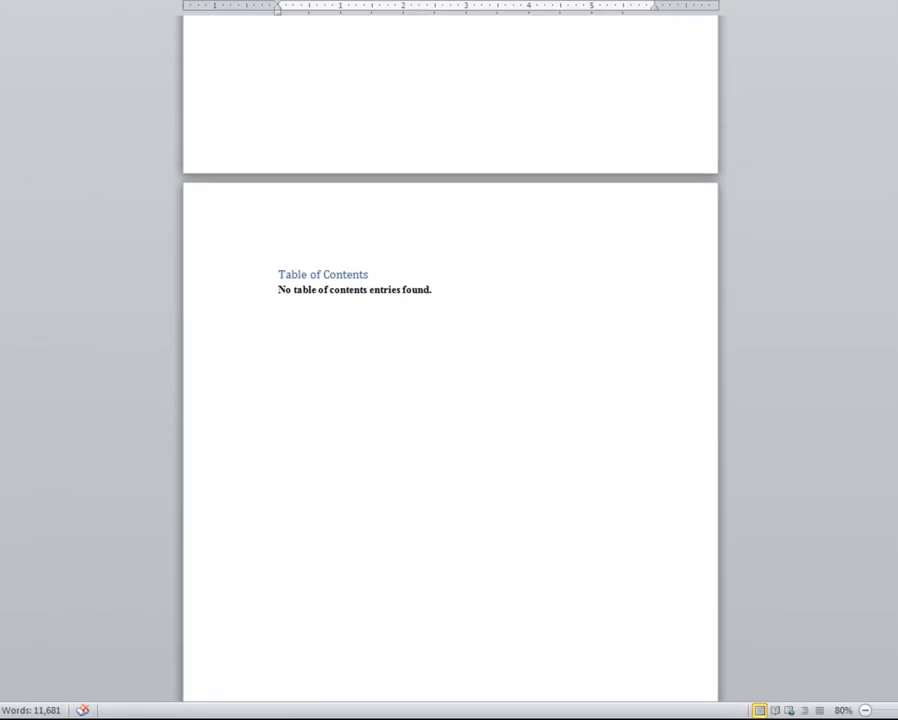
Step: Apply the Heading 1 style to the INTRODUCTION title
{"action": "scroll", "coordinate": [450, 400], "scroll_direction": "down", "scroll_amount": 10}
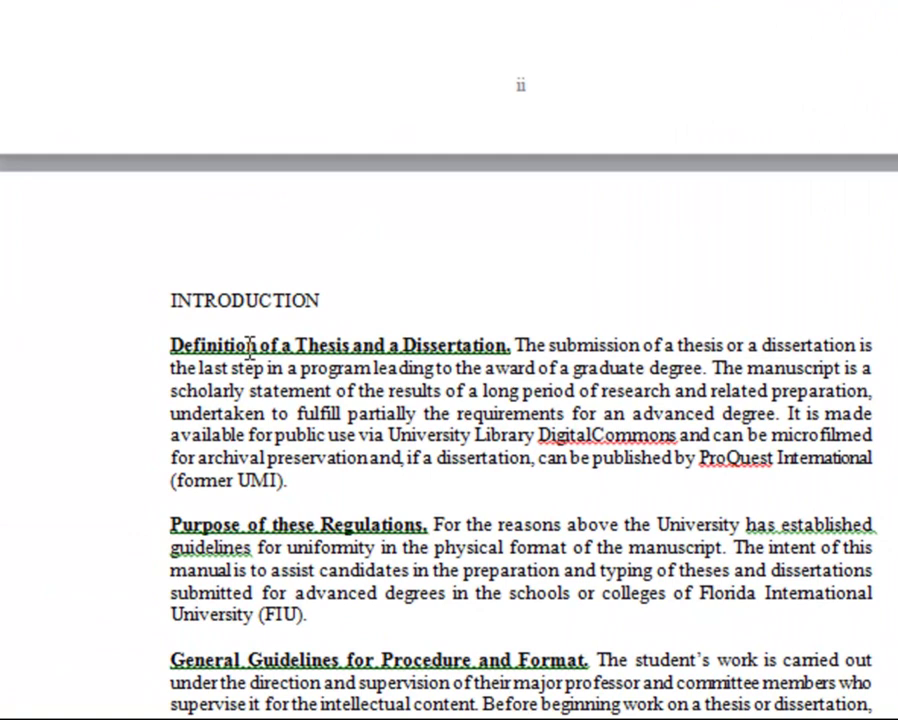
{"action": "left_click_drag", "start_coordinate": [320, 300], "coordinate": [170, 300]}
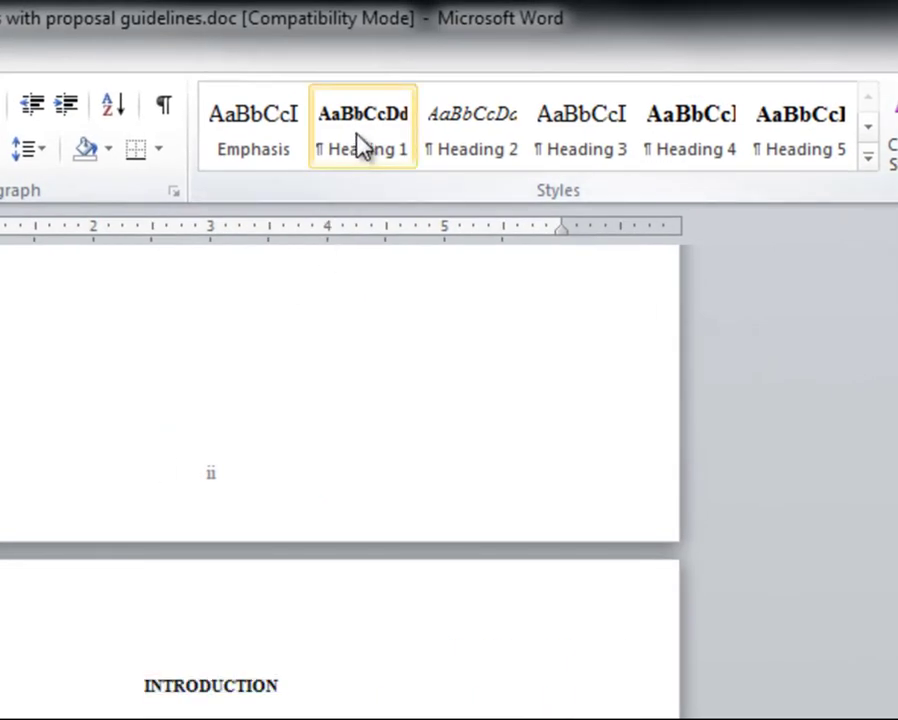
{"action": "left_click", "coordinate": [362, 145]}
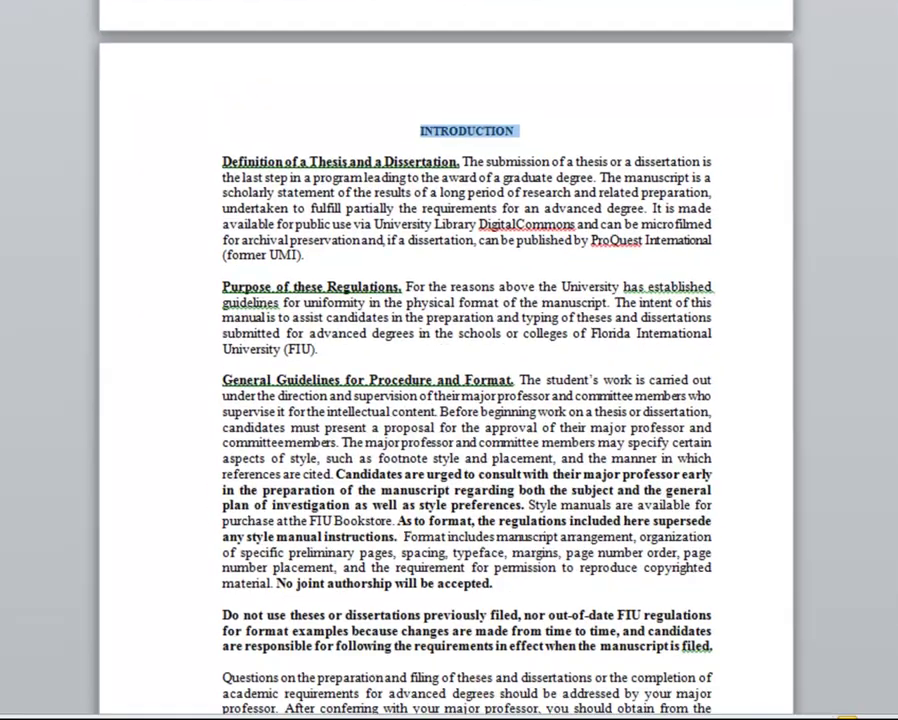
Step: Apply the Heading 1 style to the CHAPTER I title
{"action": "scroll", "coordinate": [450, 400], "scroll_direction": "down", "scroll_amount": 15}
{"action": "scroll", "coordinate": [450, 400], "scroll_direction": "down", "scroll_amount": 10}
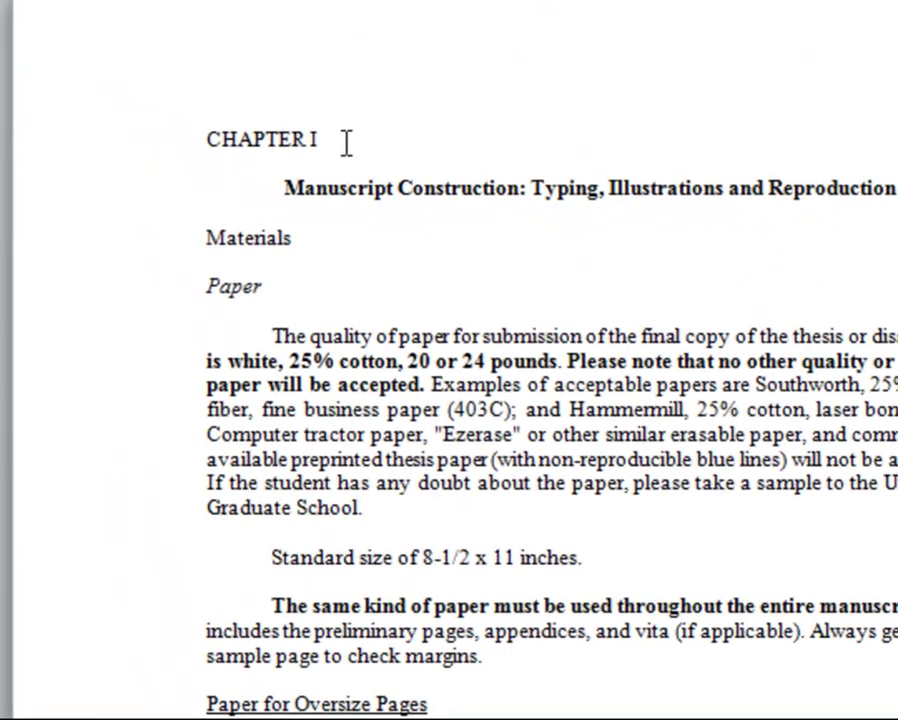
{"action": "left_click_drag", "start_coordinate": [324, 275], "coordinate": [222, 276]}
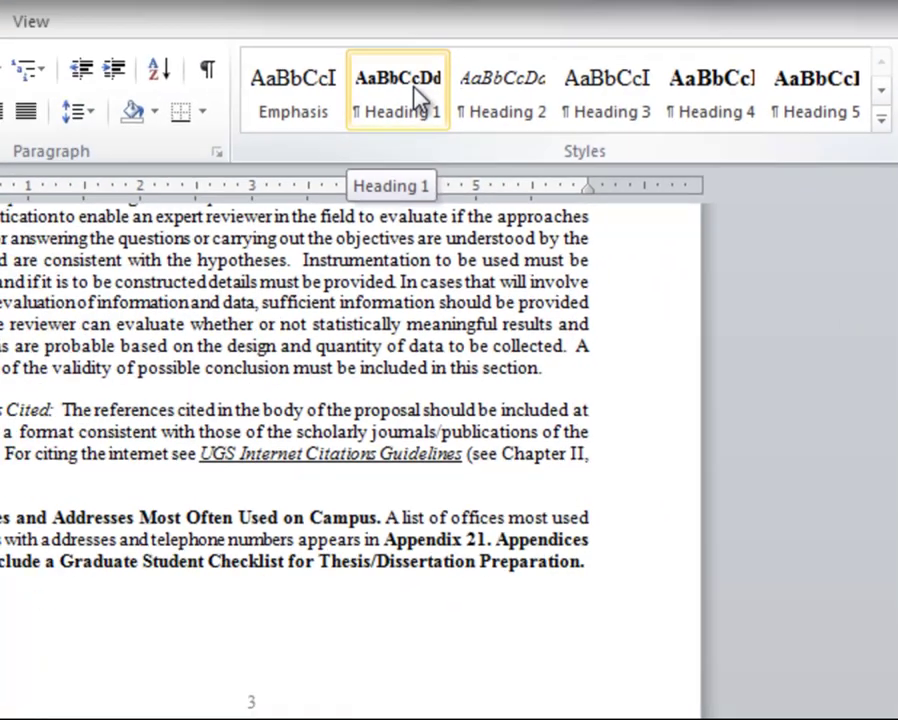
{"action": "left_click", "coordinate": [420, 100]}
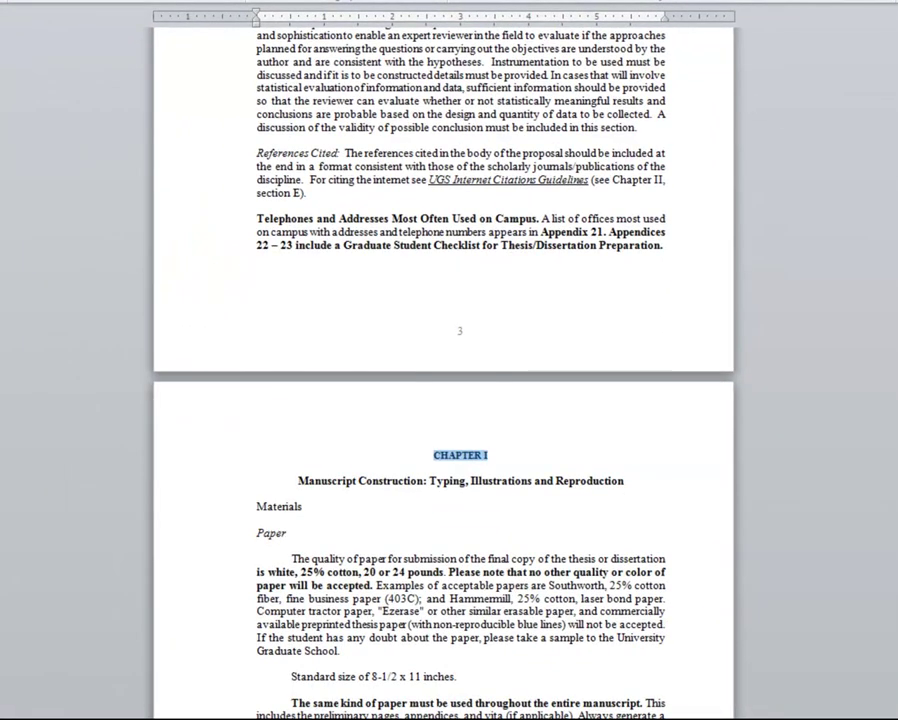
Step: Apply the Heading 2 style to the Materials subheading in Chapter I
{"action": "scroll", "coordinate": [443, 400], "scroll_direction": "down", "scroll_amount": 3}
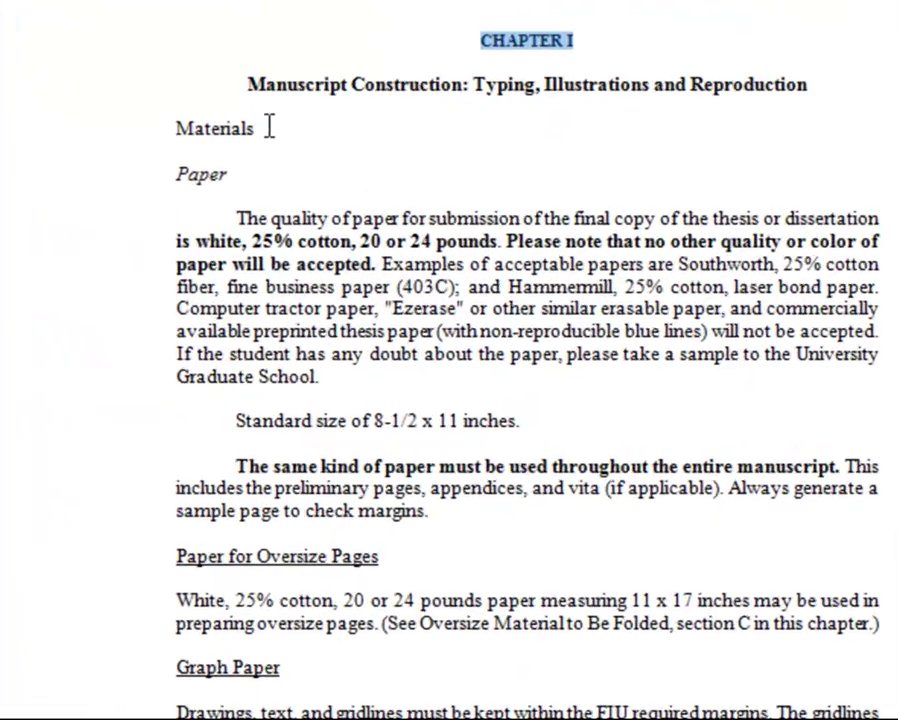
{"action": "left_click_drag", "start_coordinate": [262, 128], "coordinate": [178, 128]}
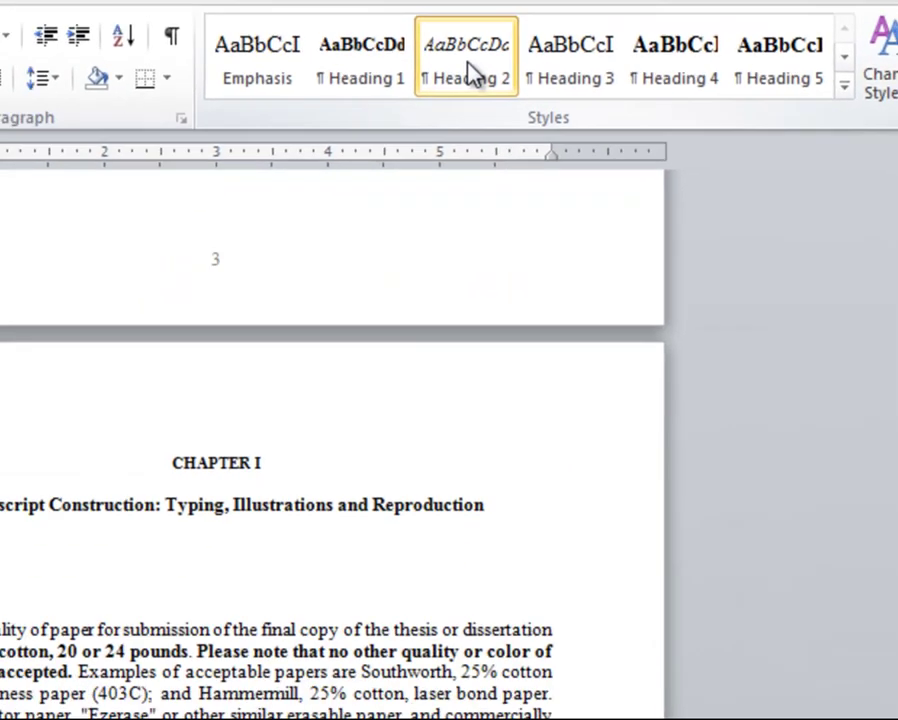
{"action": "left_click", "coordinate": [466, 76]}
Step: Apply the Heading 2 style to the Fonts subheading on the page after page 4
{"action": "left_click_drag", "start_coordinate": [896, 135], "coordinate": [896, 135]}
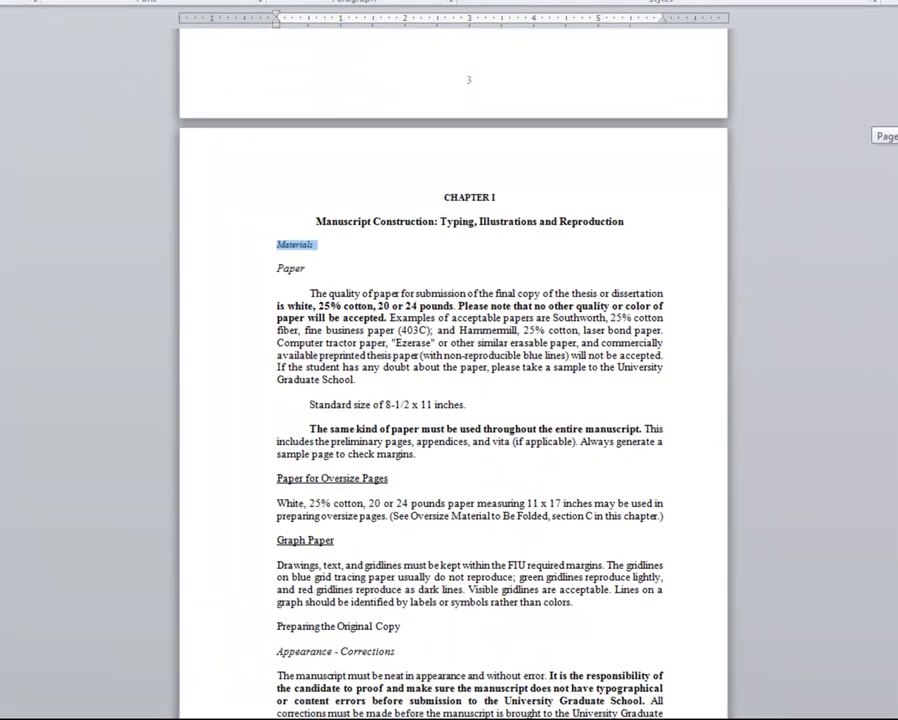
{"action": "scroll", "coordinate": [453, 400], "scroll_direction": "down", "scroll_amount": 15}
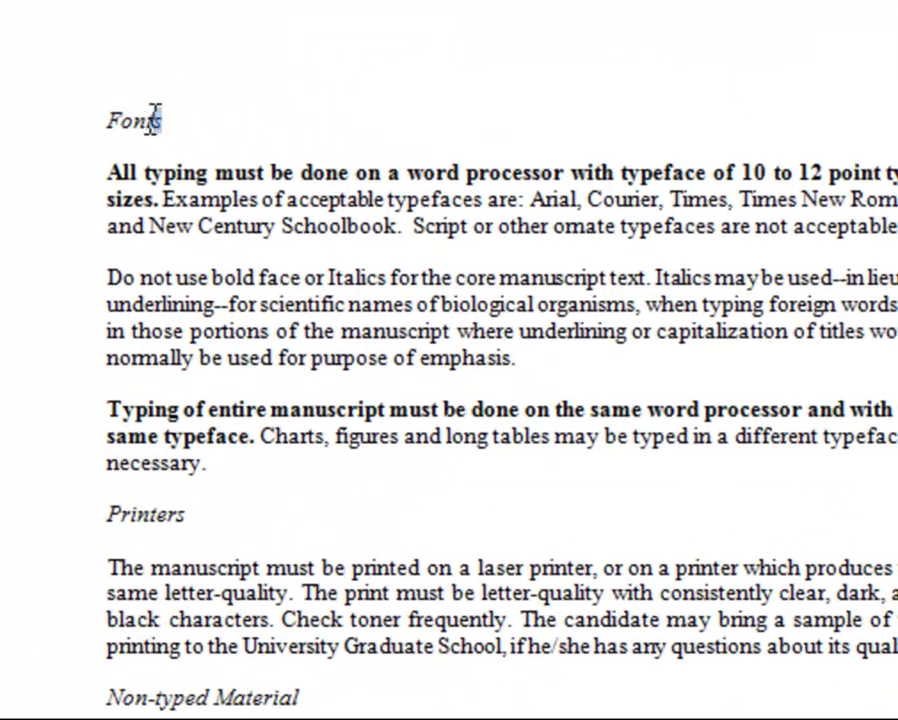
{"action": "left_click_drag", "start_coordinate": [240, 173], "coordinate": [203, 174]}
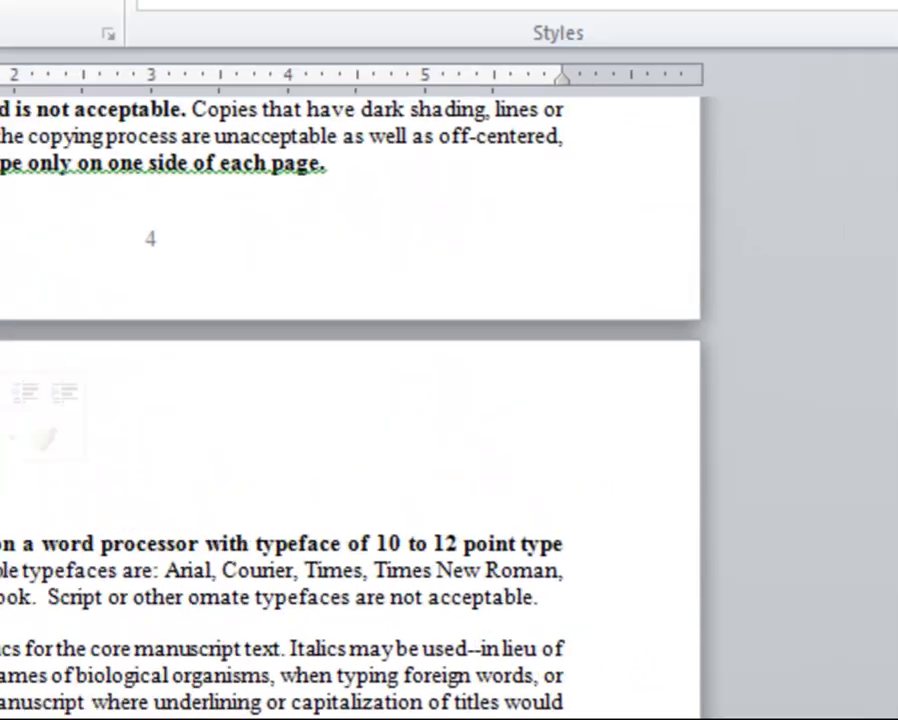
{"action": "left_click", "coordinate": [338, 112]}
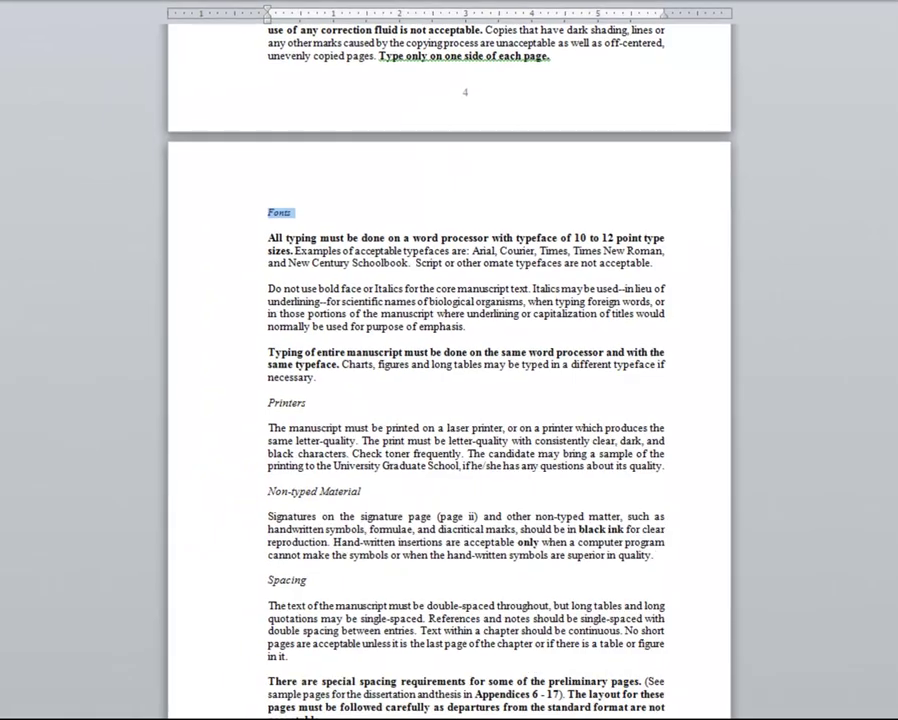
Step: Apply the Heading 1 style to the CHAPTER II title
{"action": "scroll", "coordinate": [449, 400], "scroll_direction": "down", "scroll_amount": 20}
{"action": "scroll", "coordinate": [449, 400], "scroll_direction": "down", "scroll_amount": 20}
{"action": "scroll", "coordinate": [449, 400], "scroll_direction": "up", "scroll_amount": 20}
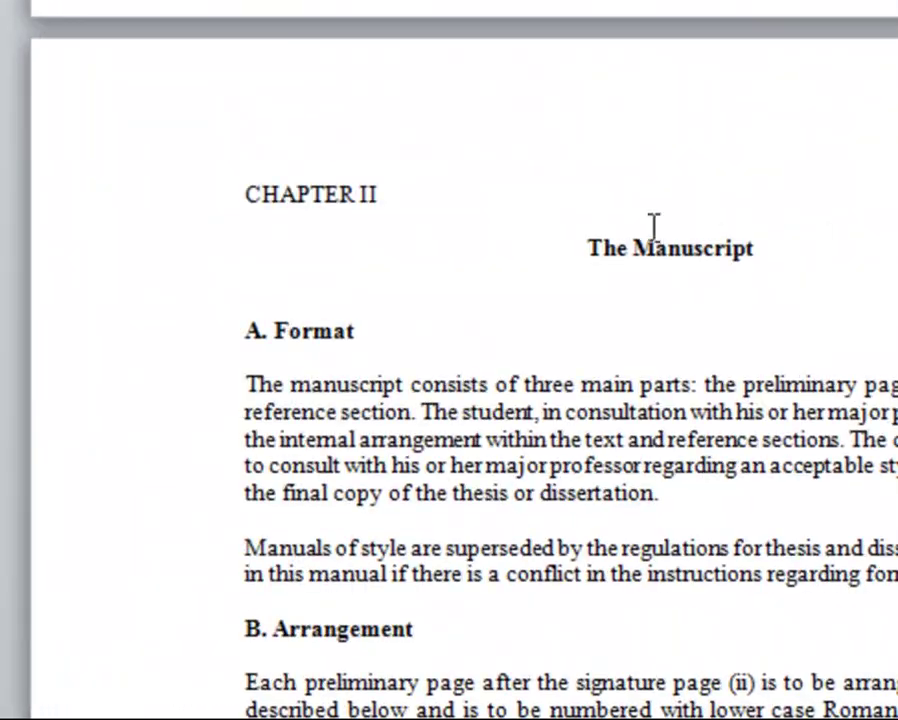
{"action": "left_click_drag", "start_coordinate": [387, 194], "coordinate": [283, 190]}
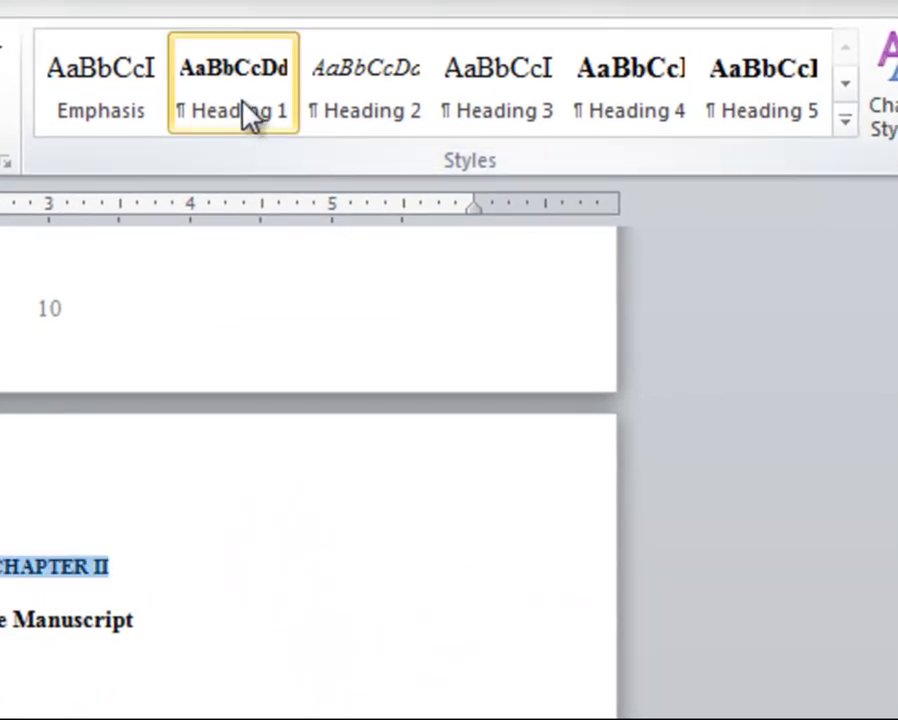
{"action": "left_click", "coordinate": [242, 101]}
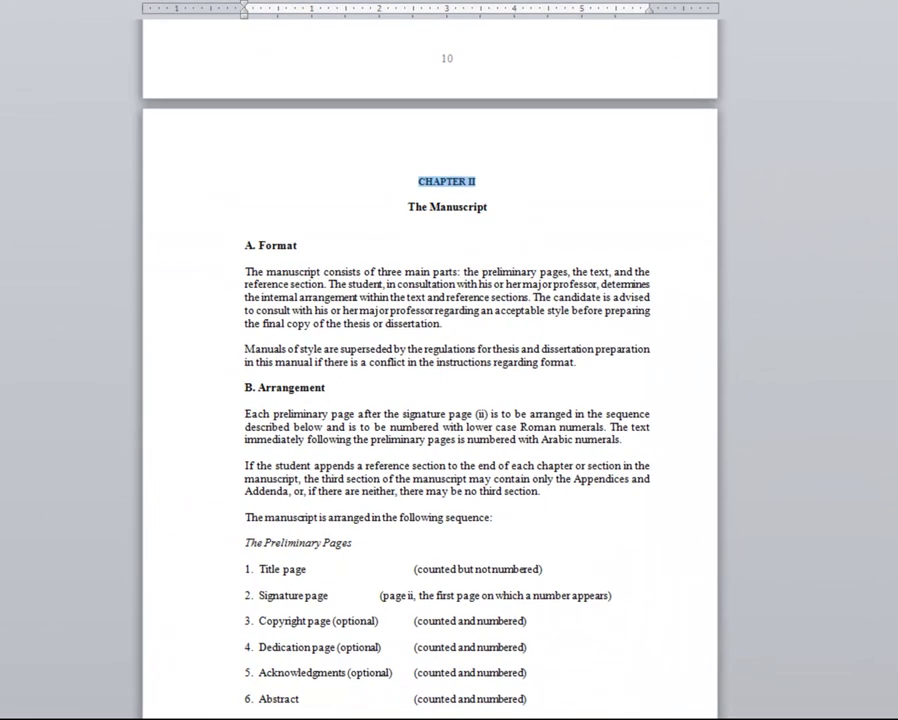
Step: Apply the Heading 2 style to the Title Page subheading following page 12
{"action": "left_click_drag", "start_coordinate": [895, 241], "coordinate": [895, 262]}
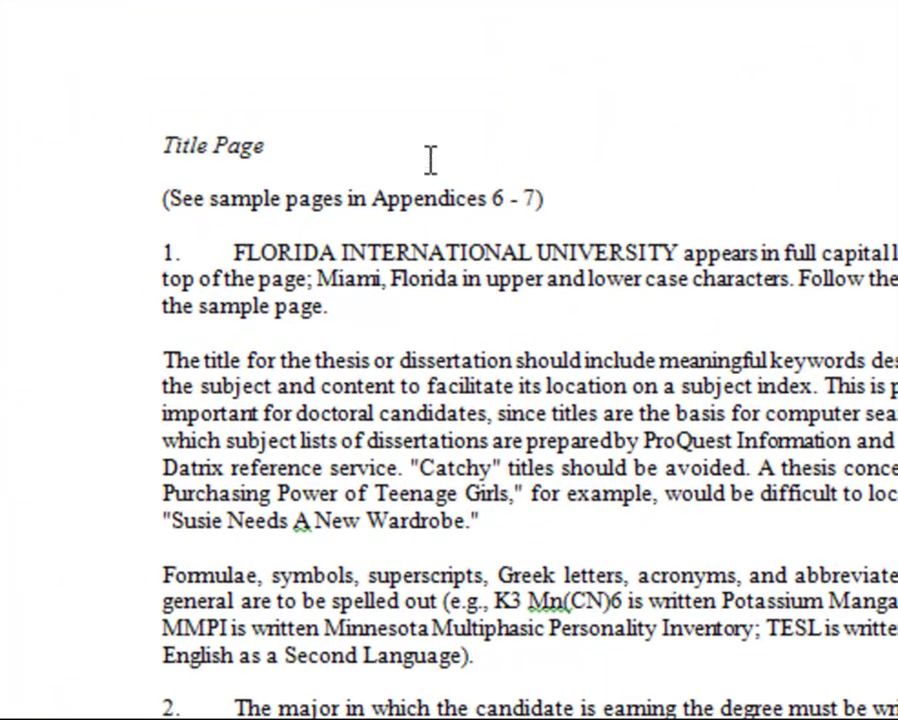
{"action": "left_click_drag", "start_coordinate": [265, 146], "coordinate": [162, 146]}
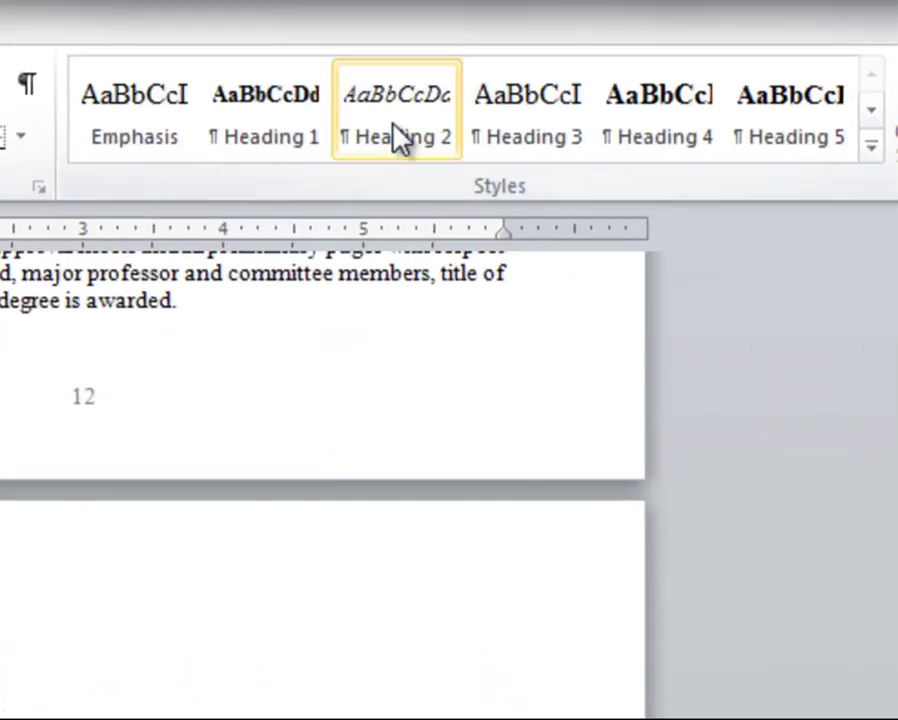
{"action": "left_click", "coordinate": [398, 137]}
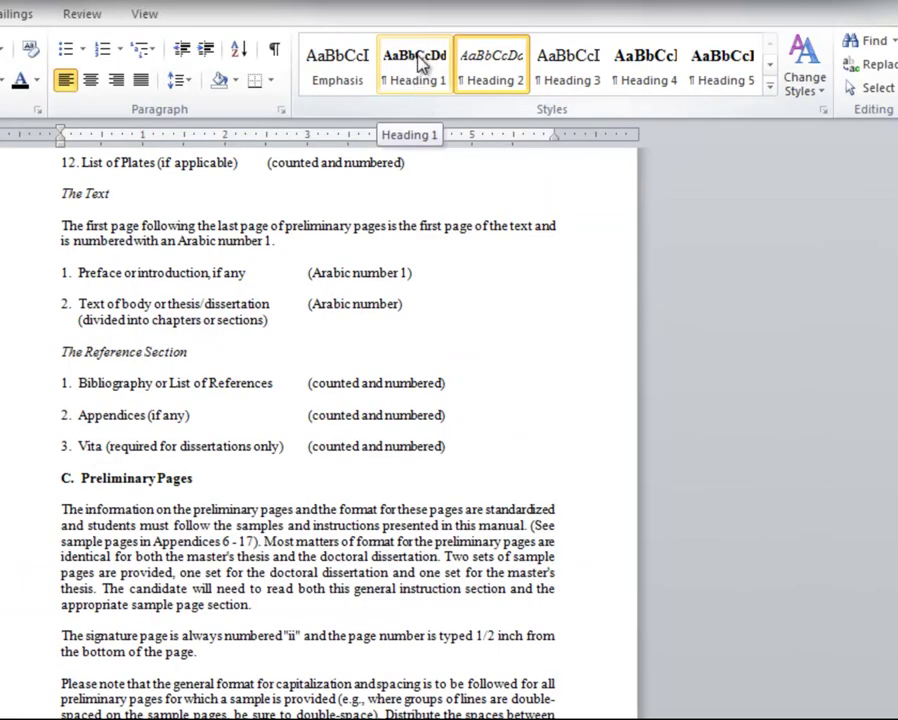
Step: Apply Heading 1 to the selected Title Page text and modify the Heading 1 style to 12 pt without bold
{"action": "left_click", "coordinate": [424, 72]}
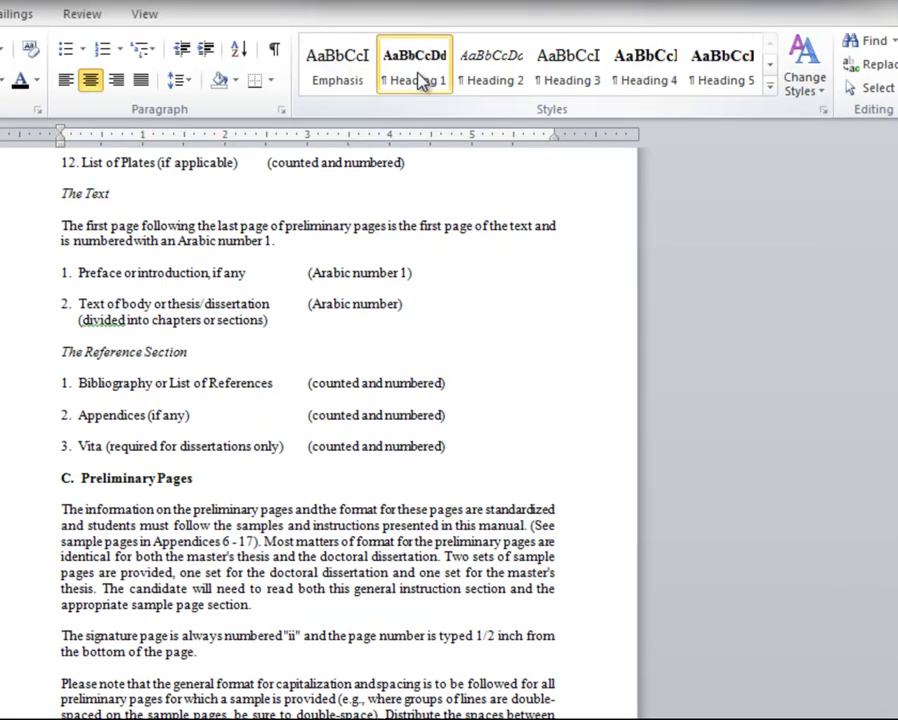
{"action": "right_click", "coordinate": [424, 82]}
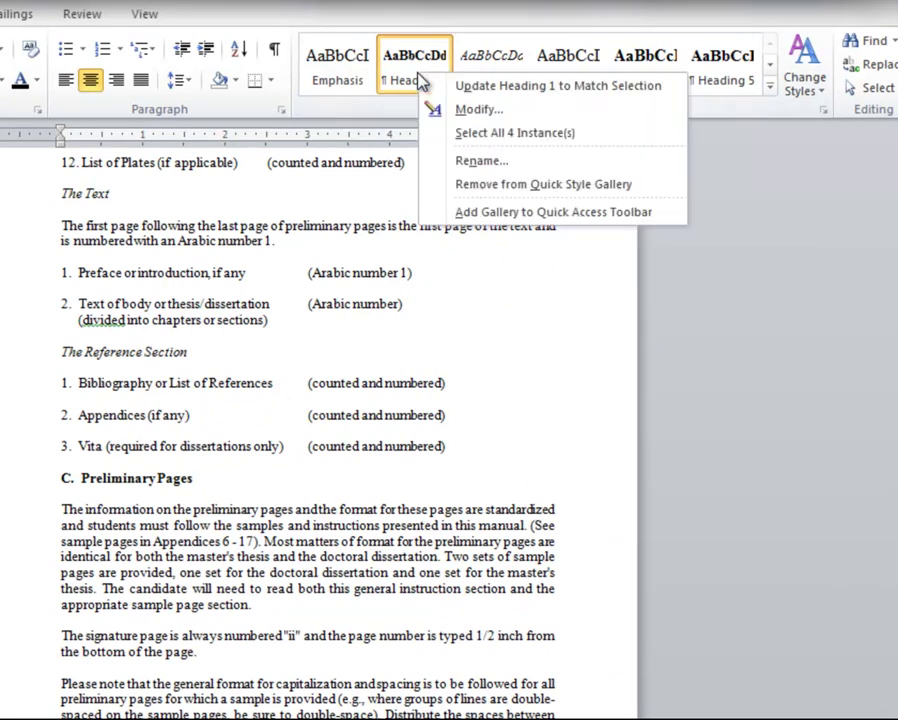
{"action": "left_click", "coordinate": [476, 110]}
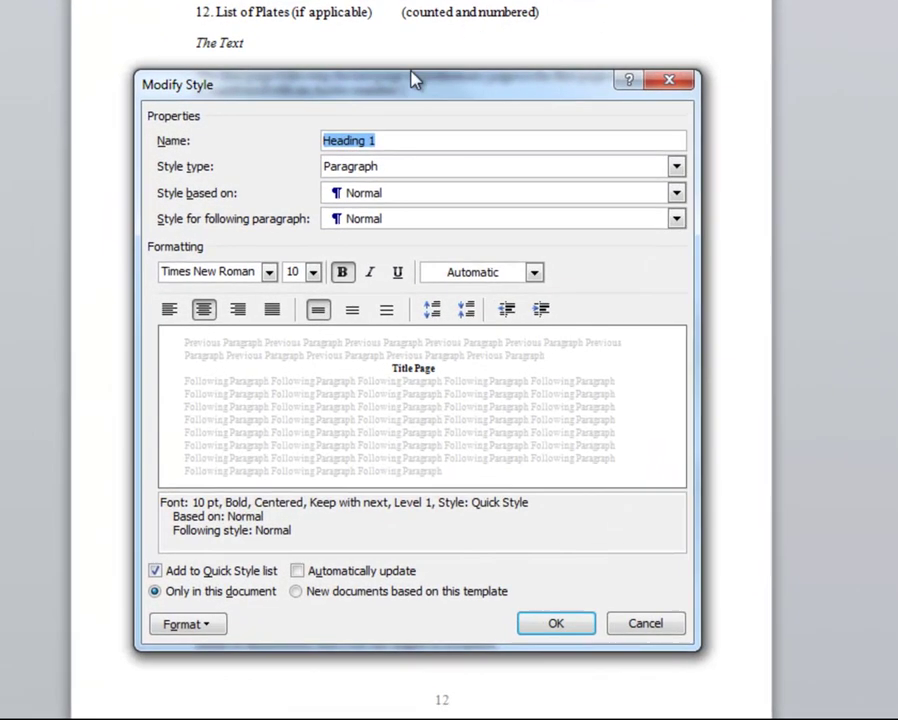
{"action": "left_click", "coordinate": [313, 272]}
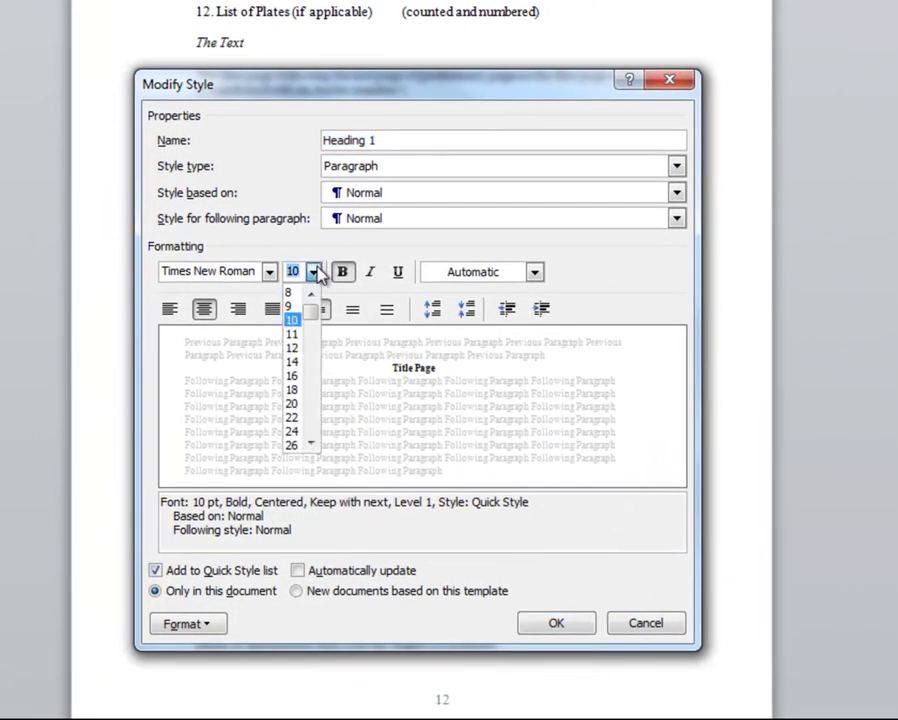
{"action": "left_click", "coordinate": [292, 348]}
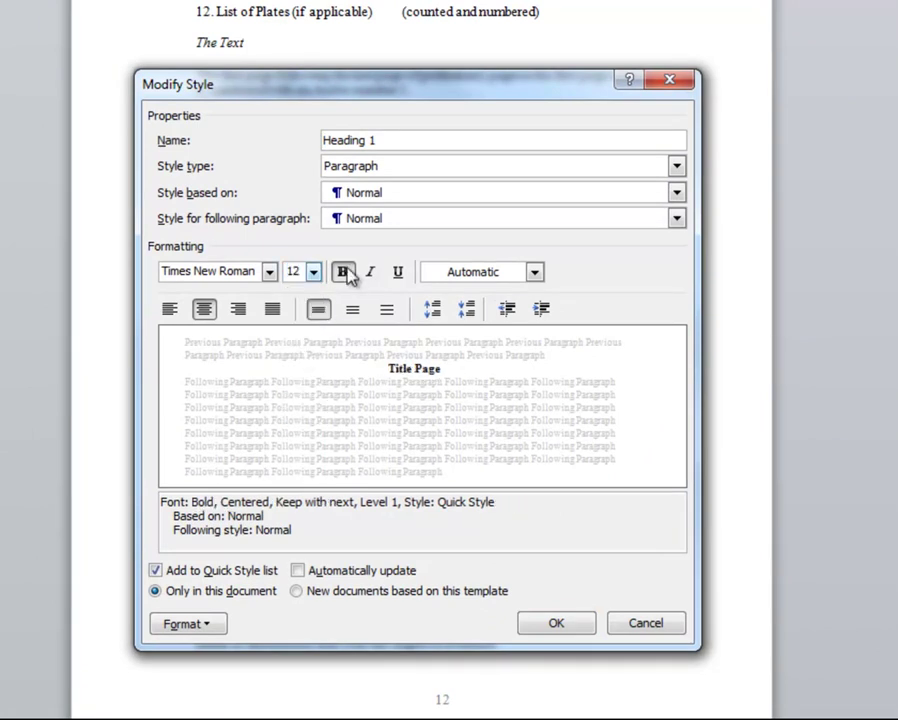
{"action": "left_click", "coordinate": [345, 273]}
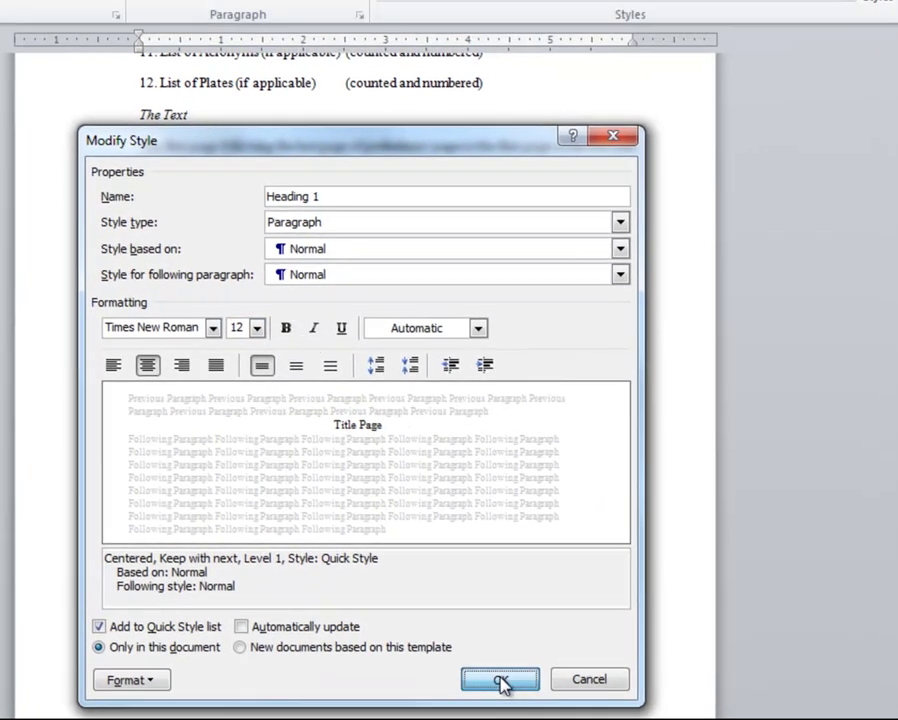
{"action": "left_click", "coordinate": [563, 620]}
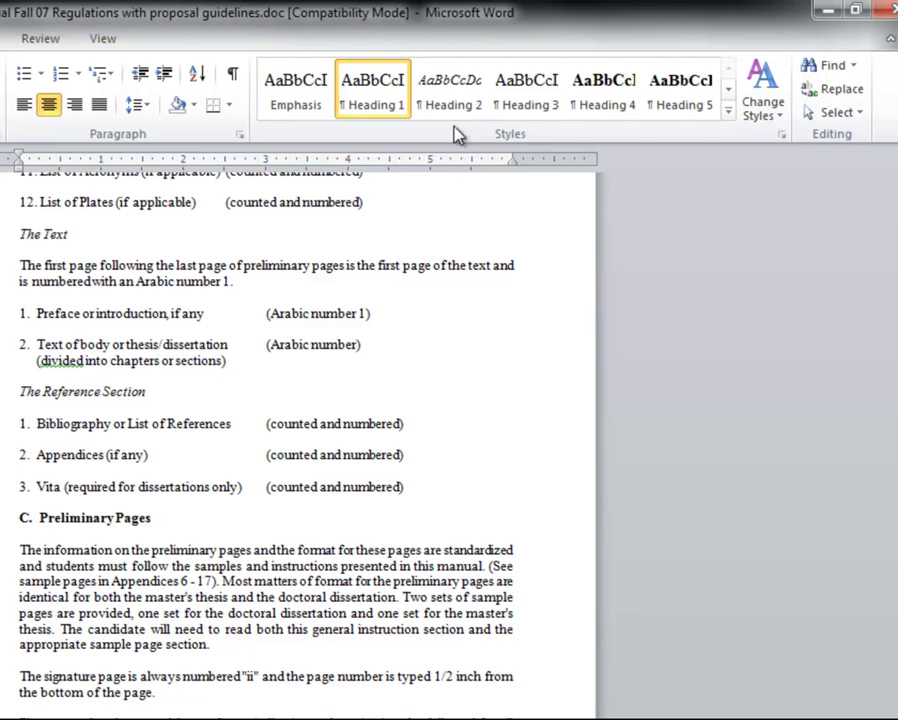
Step: Modify the Heading 2 style to use 12 pt text without italics
{"action": "right_click", "coordinate": [450, 108]}
{"action": "left_click", "coordinate": [490, 131]}
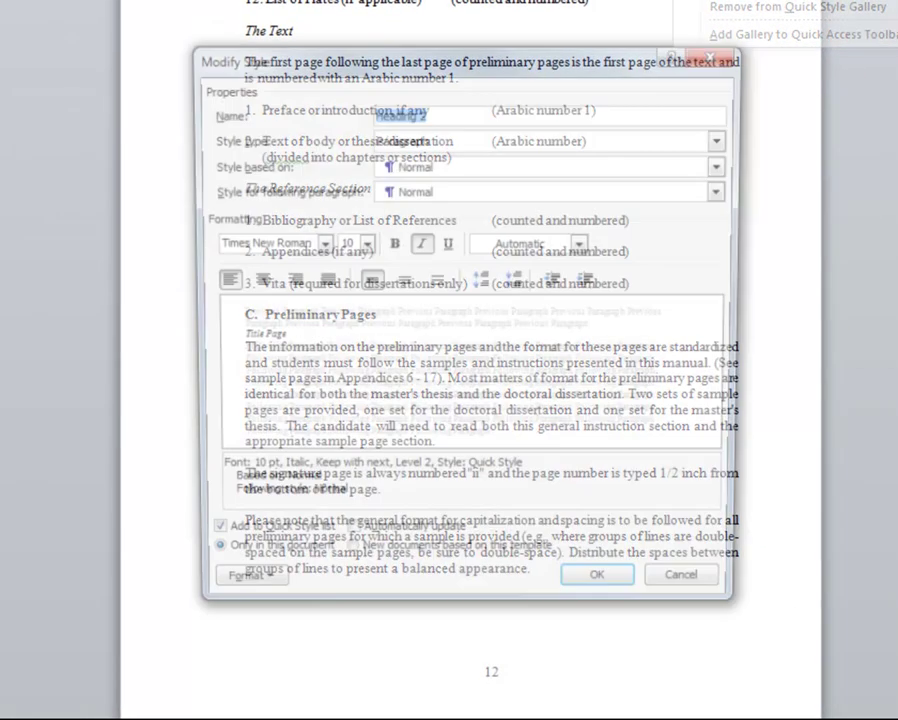
{"action": "left_click", "coordinate": [362, 244]}
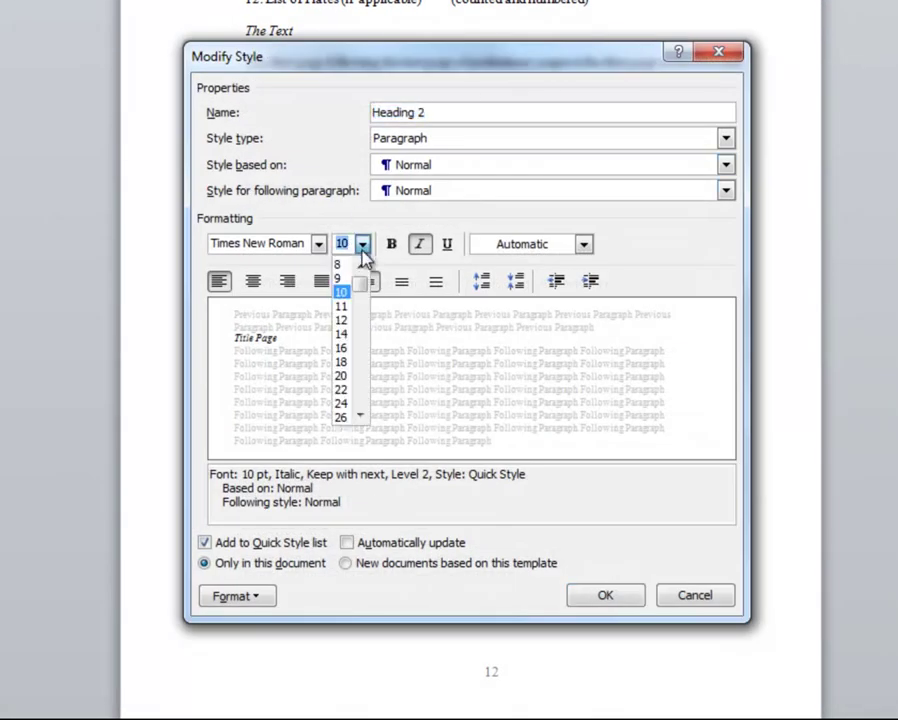
{"action": "left_click", "coordinate": [346, 319]}
{"action": "left_click", "coordinate": [421, 247]}
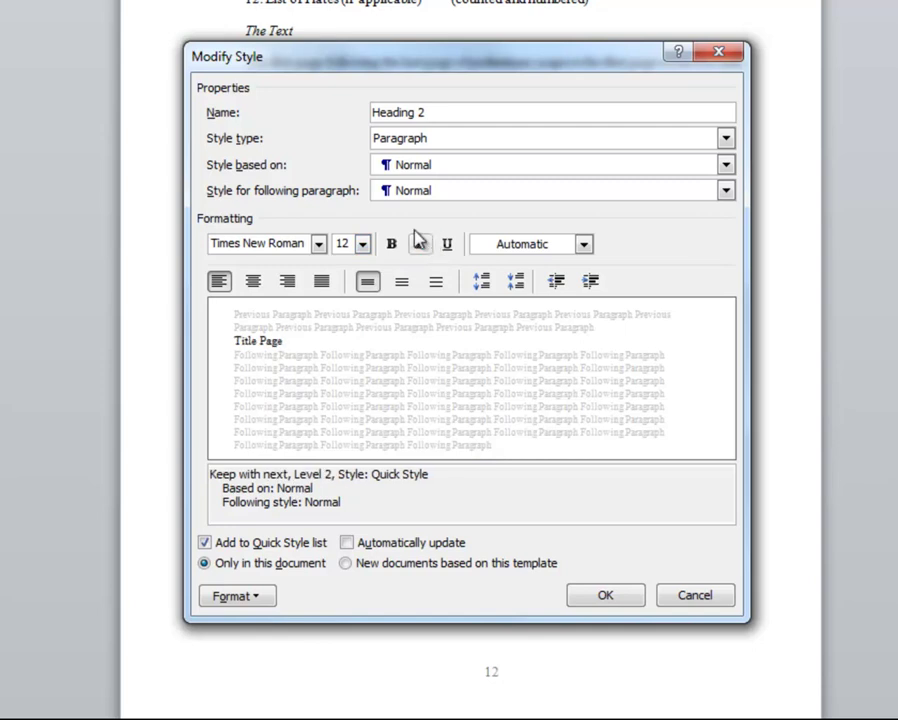
{"action": "left_click", "coordinate": [605, 594]}
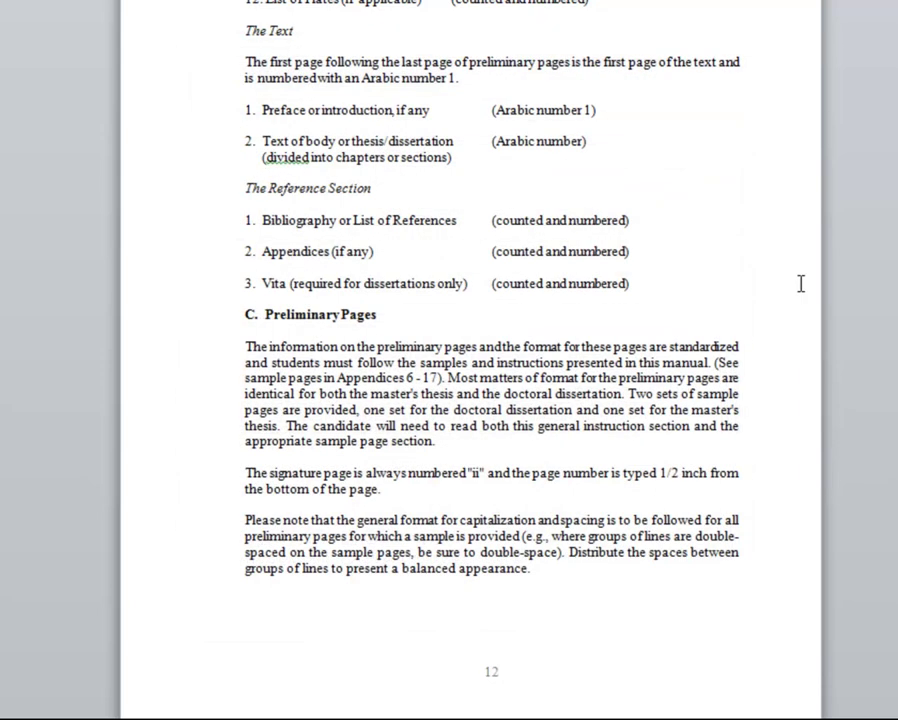
Step: Update the empty table of contents field so that it lists the styled headings
{"action": "scroll", "coordinate": [470, 360], "scroll_direction": "up", "scroll_amount": 20}
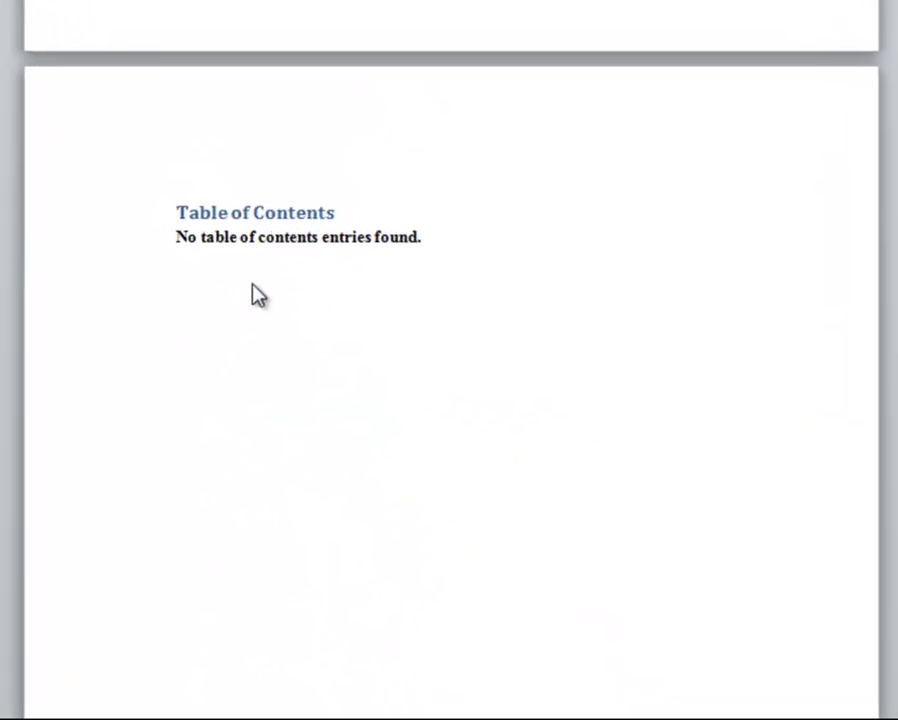
{"action": "left_click", "coordinate": [326, 238]}
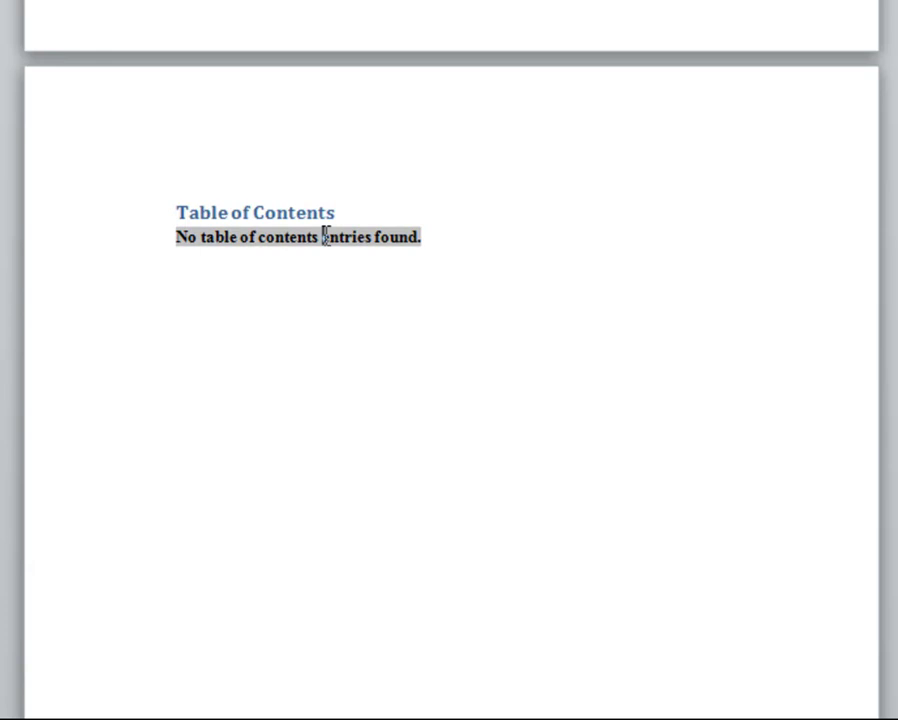
{"action": "right_click", "coordinate": [328, 239]}
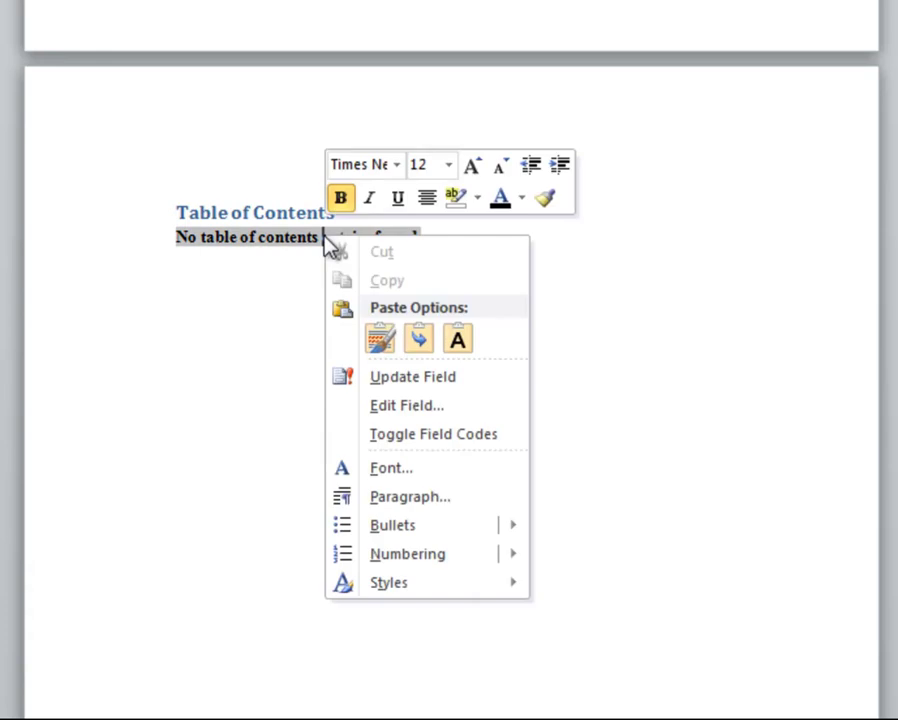
{"action": "left_click", "coordinate": [497, 384]}
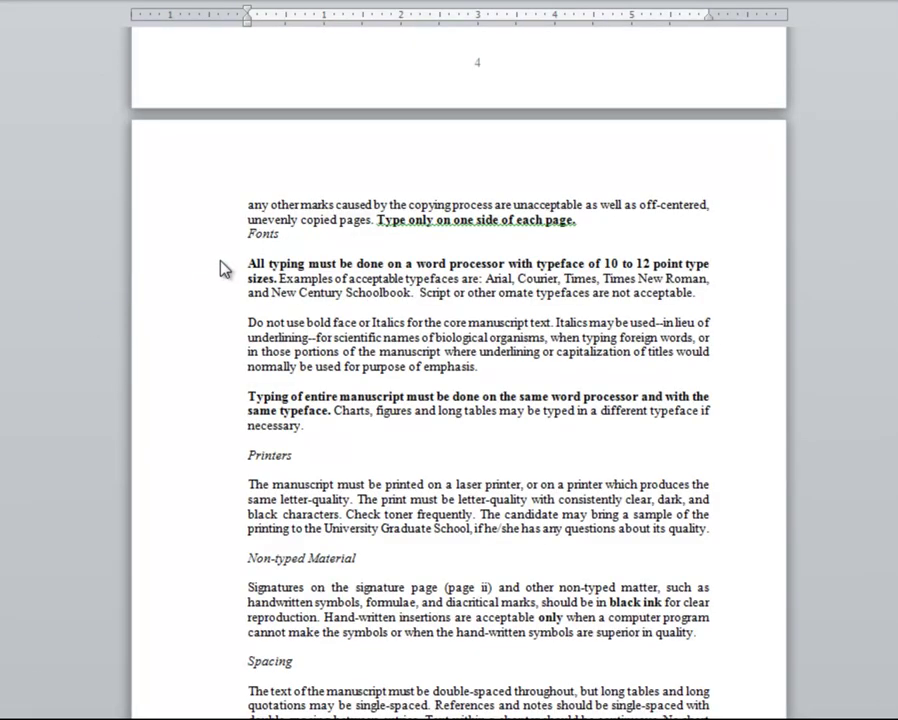
Step: Reapply the Heading 2 style to the Fonts subheading on the page after page 4
{"action": "left_click_drag", "start_coordinate": [244, 234], "coordinate": [274, 241]}
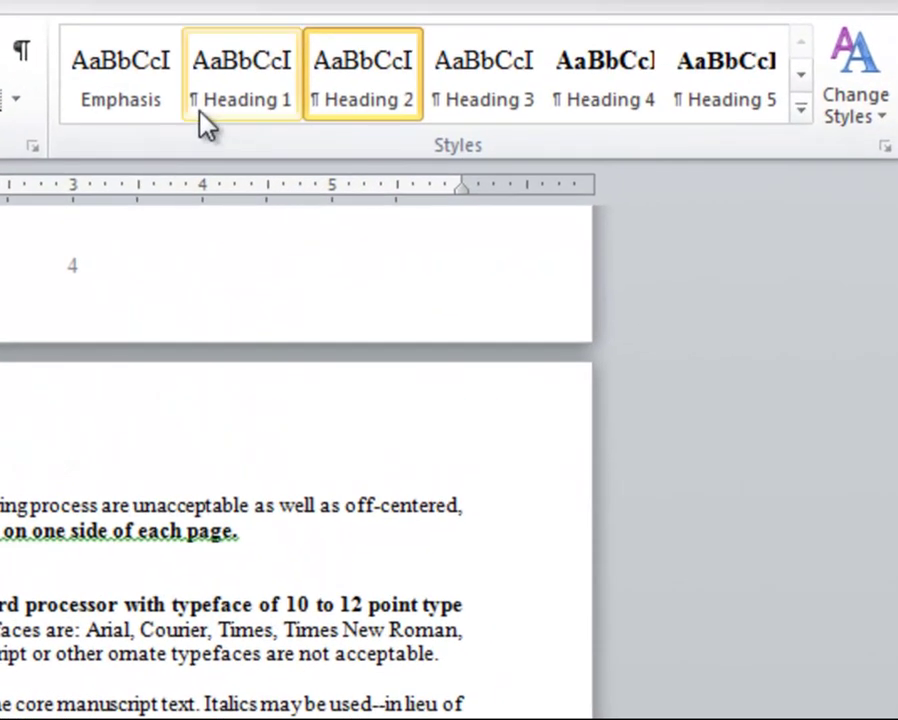
{"action": "left_click", "coordinate": [345, 64]}
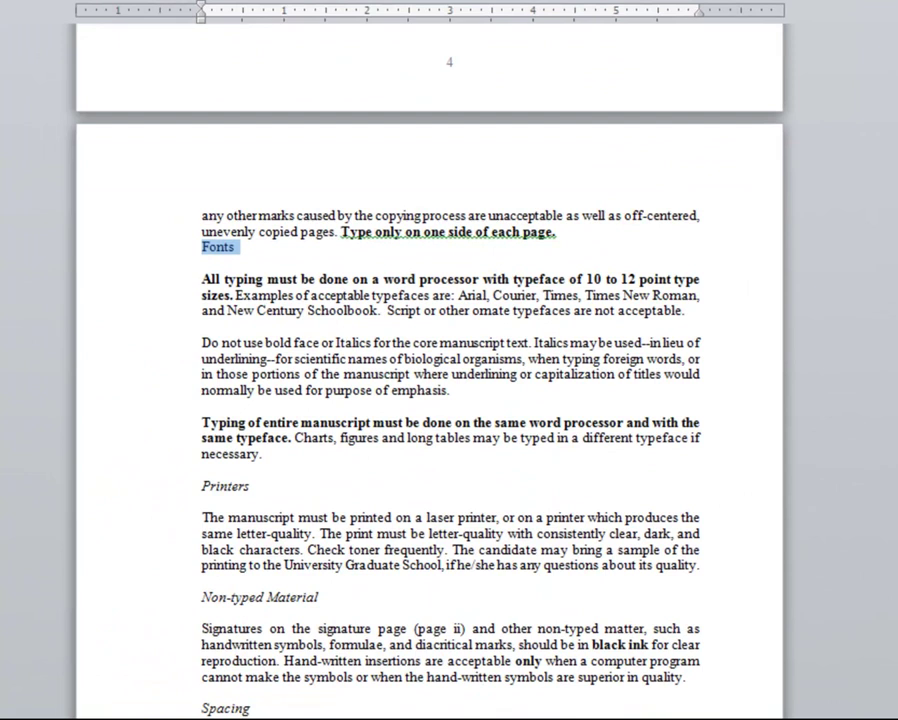
Step: Update the entire table of contents, not just its page numbers
{"action": "left_click_drag", "start_coordinate": [895, 200], "coordinate": [895, 164]}
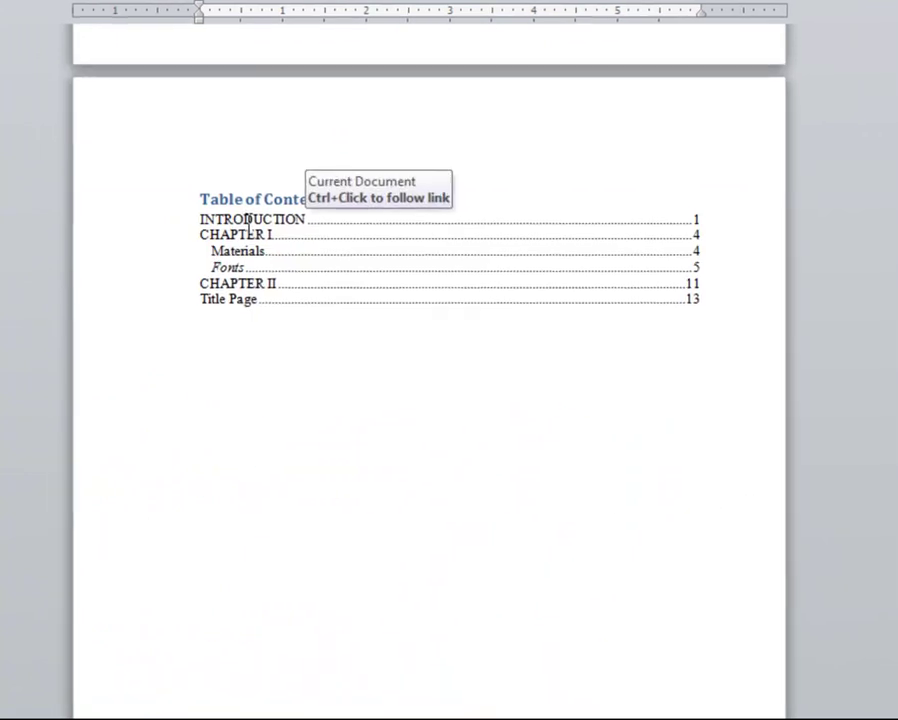
{"action": "right_click", "coordinate": [252, 219]}
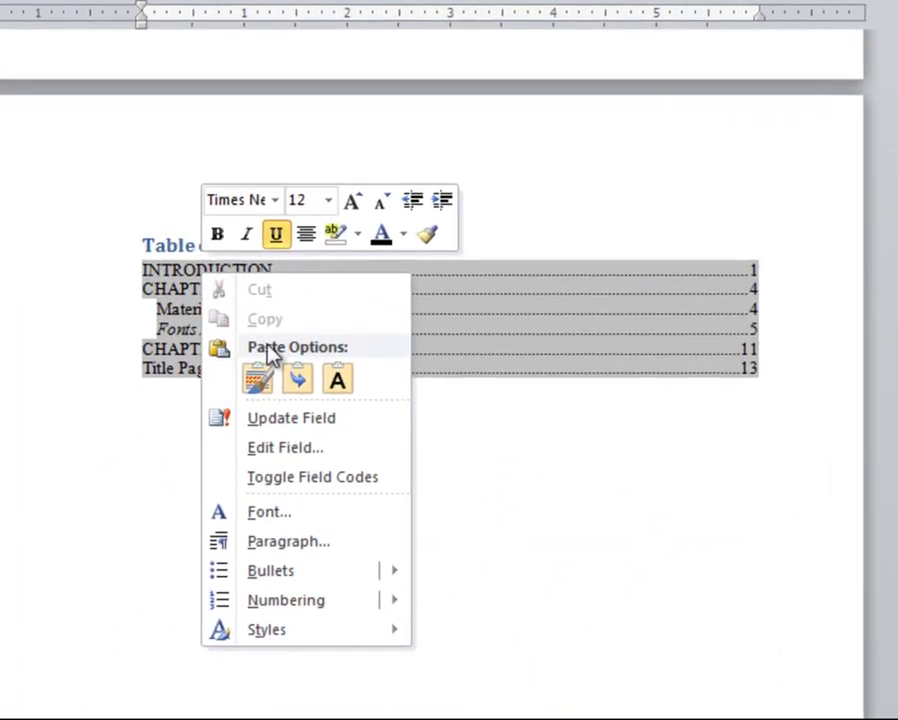
{"action": "left_click", "coordinate": [301, 421]}
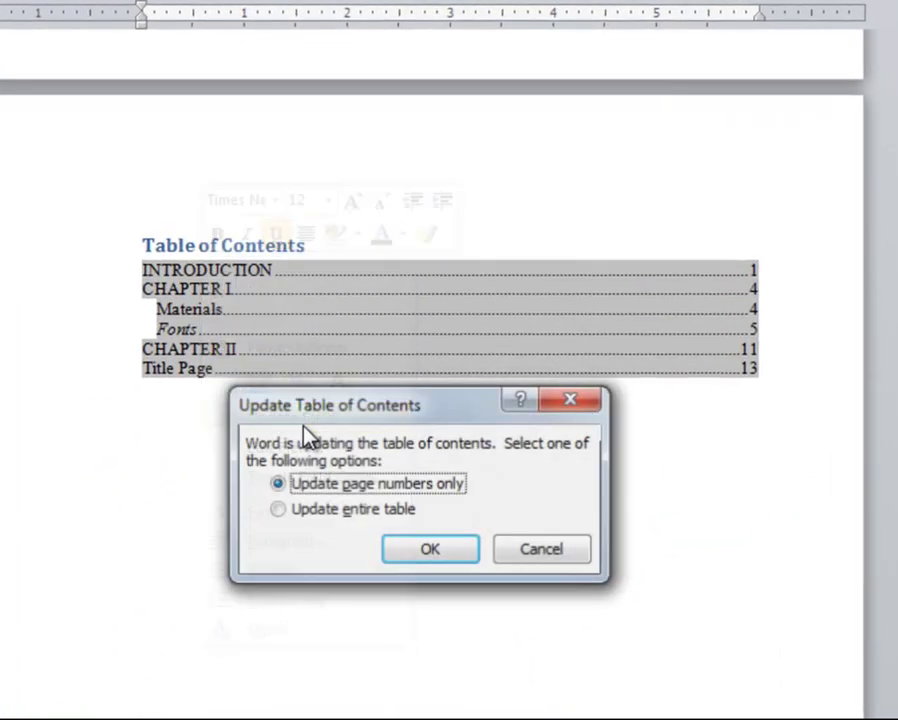
{"action": "left_click", "coordinate": [277, 510]}
{"action": "left_click", "coordinate": [435, 549]}
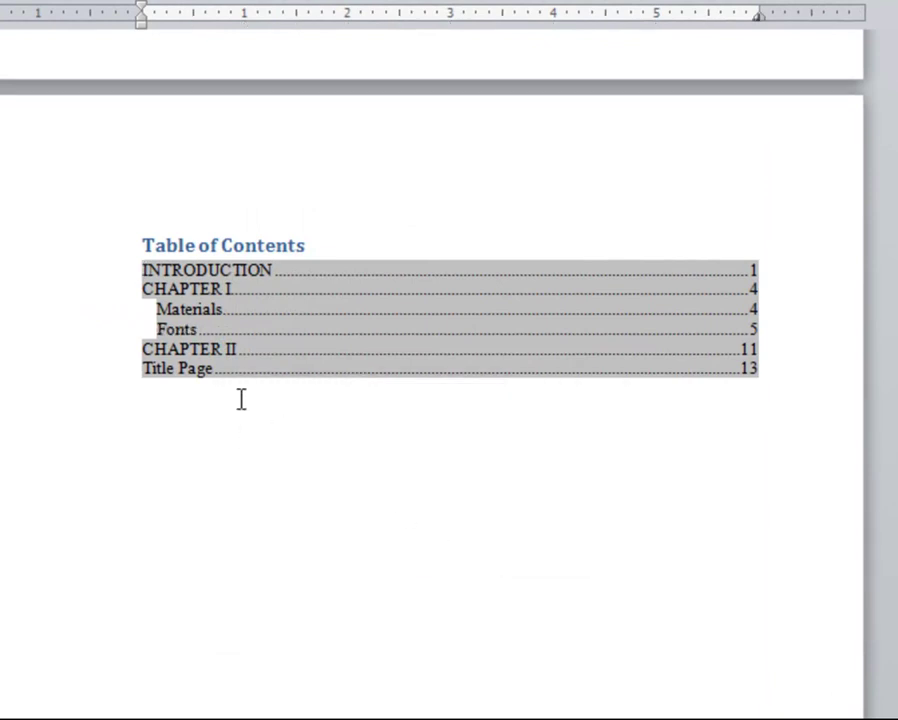
{"action": "left_click", "coordinate": [186, 448]}
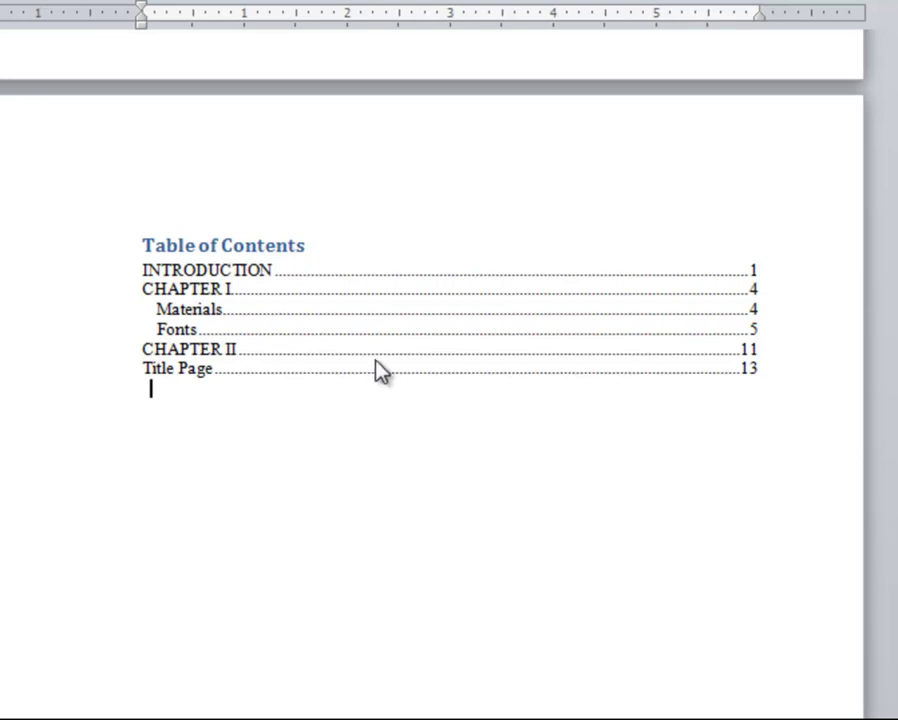
Step: Set the line spacing of all table of contents entries, from INTRODUCTION to Title Page, to Double
{"action": "left_click_drag", "start_coordinate": [760, 367], "coordinate": [485, 323]}
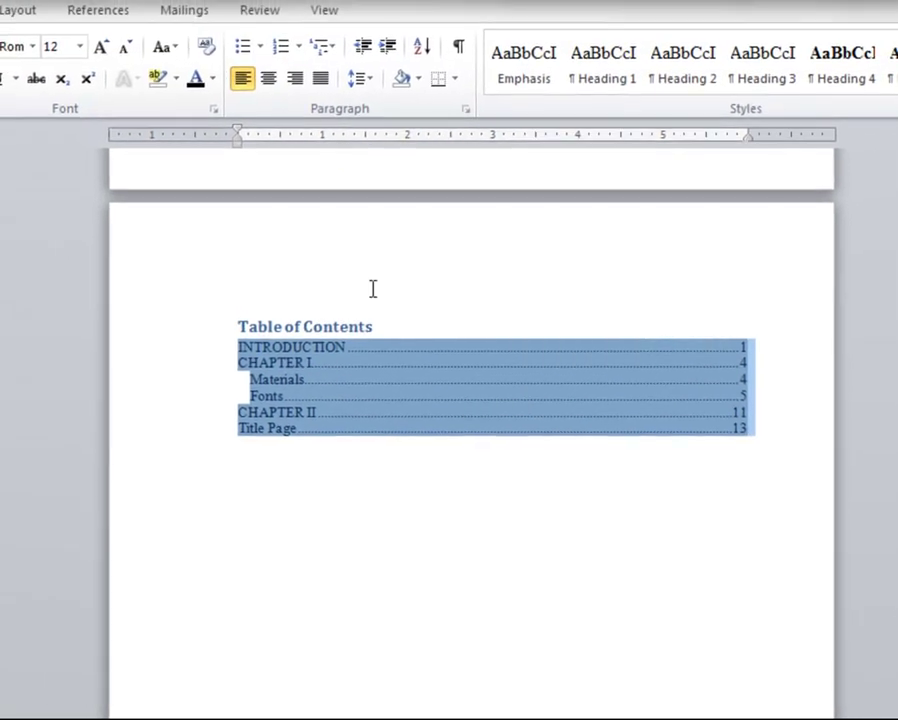
{"action": "left_click", "coordinate": [463, 102]}
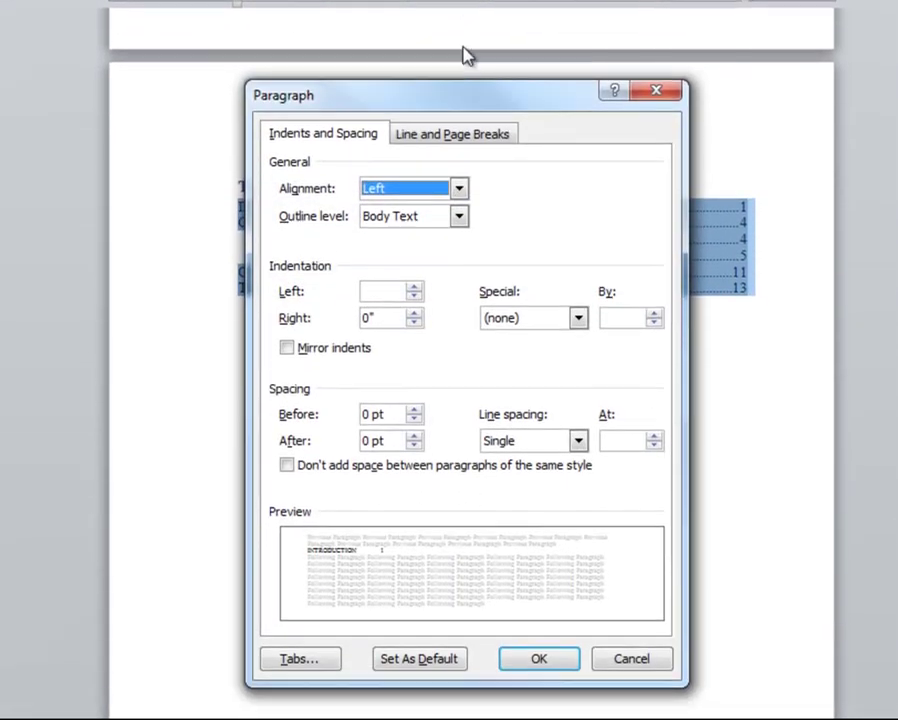
{"action": "left_click", "coordinate": [580, 444]}
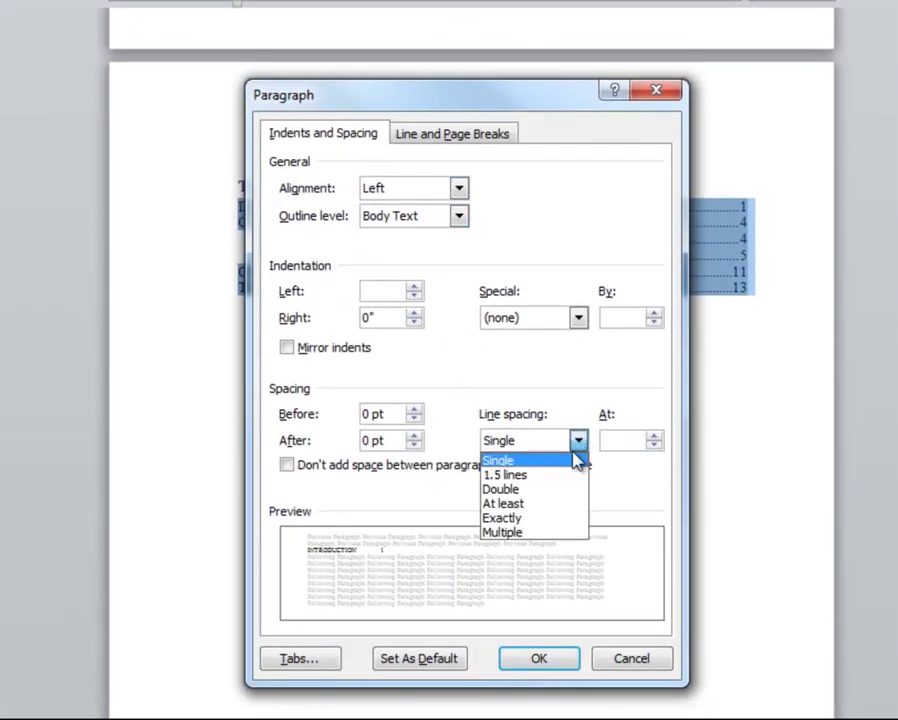
{"action": "left_click", "coordinate": [540, 486]}
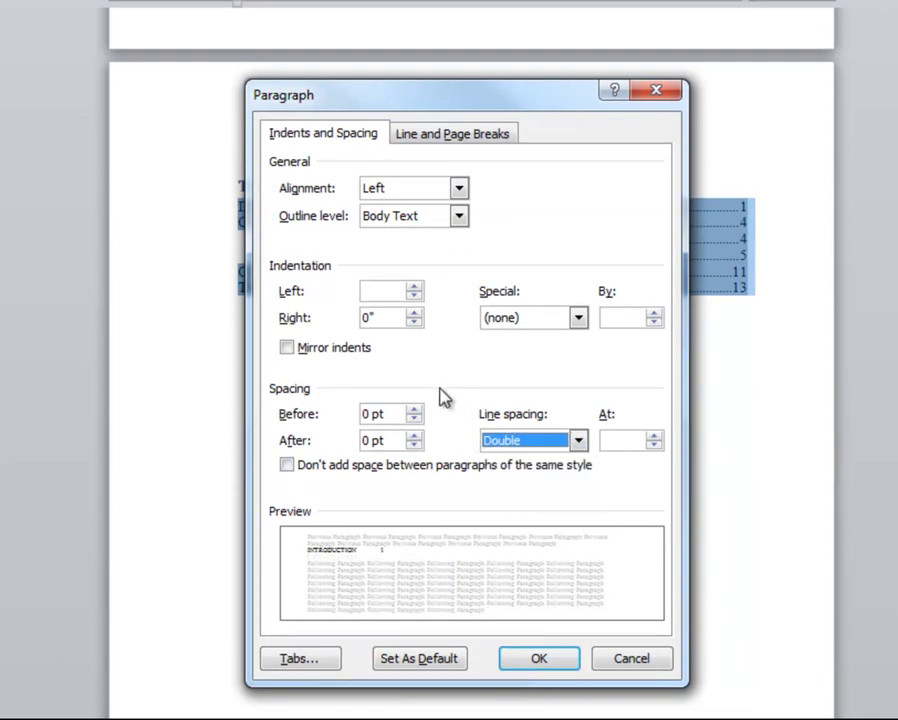
{"action": "left_click", "coordinate": [549, 656]}
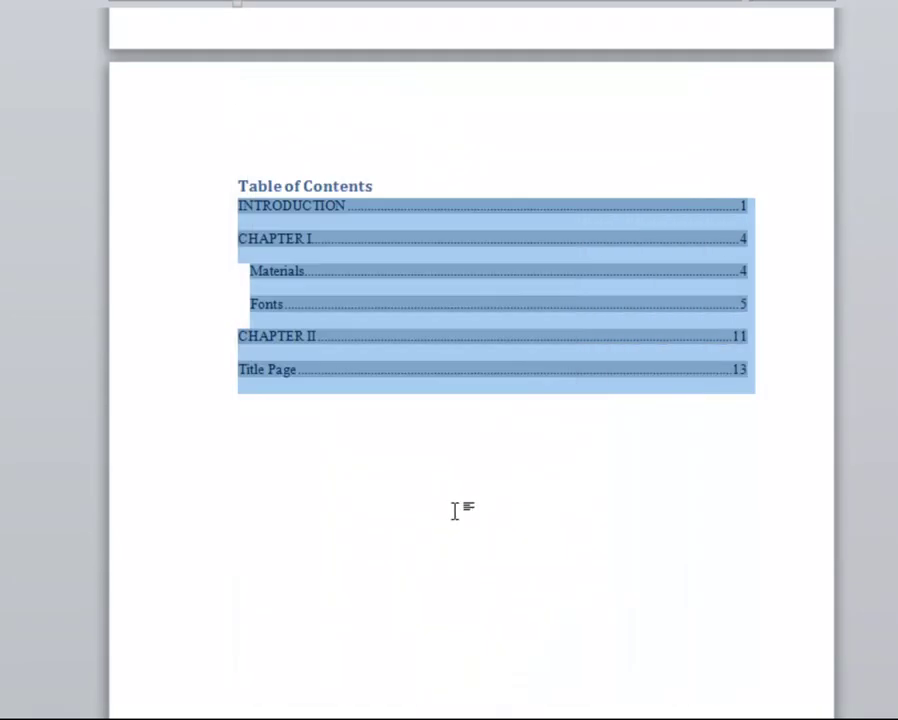
{"action": "left_click", "coordinate": [406, 462]}
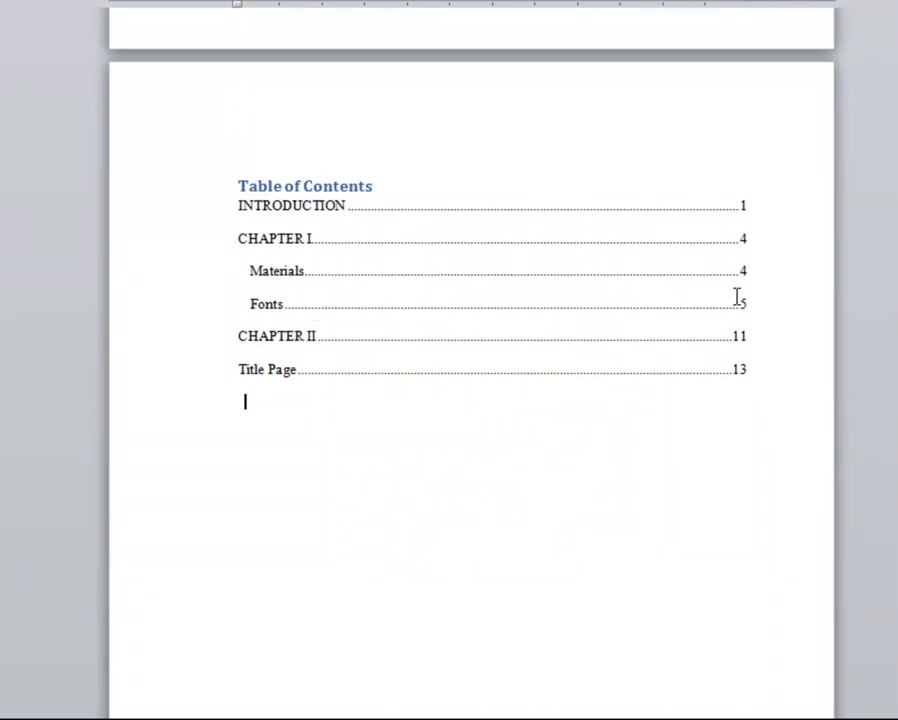
{"action": "left_click_drag", "start_coordinate": [754, 302], "coordinate": [462, 288]}
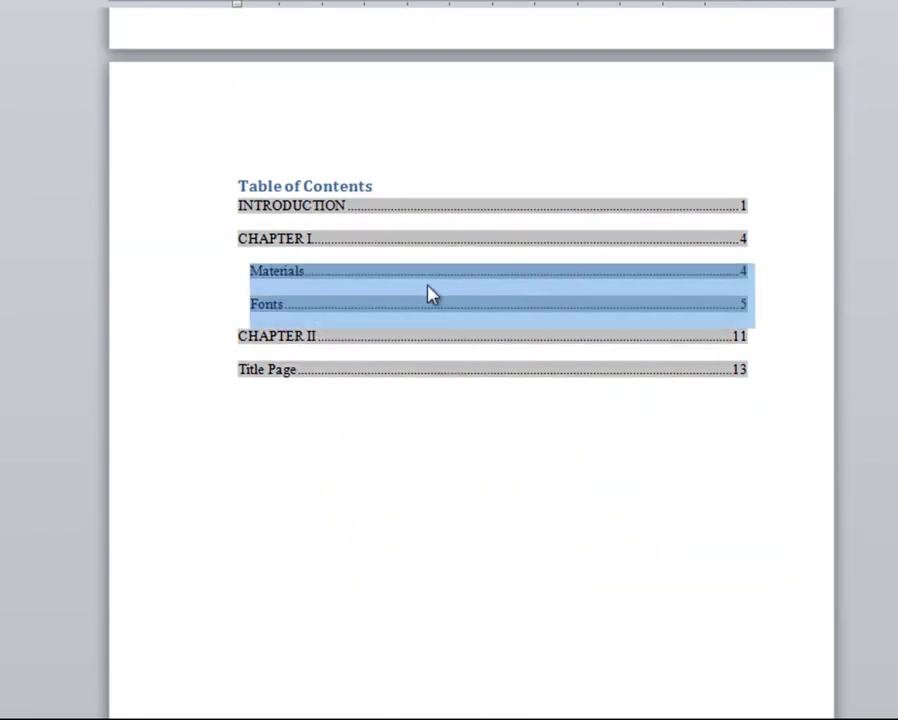
{"action": "left_click", "coordinate": [281, 266]}
{"action": "left_click_drag", "start_coordinate": [267, 295], "coordinate": [266, 274]}
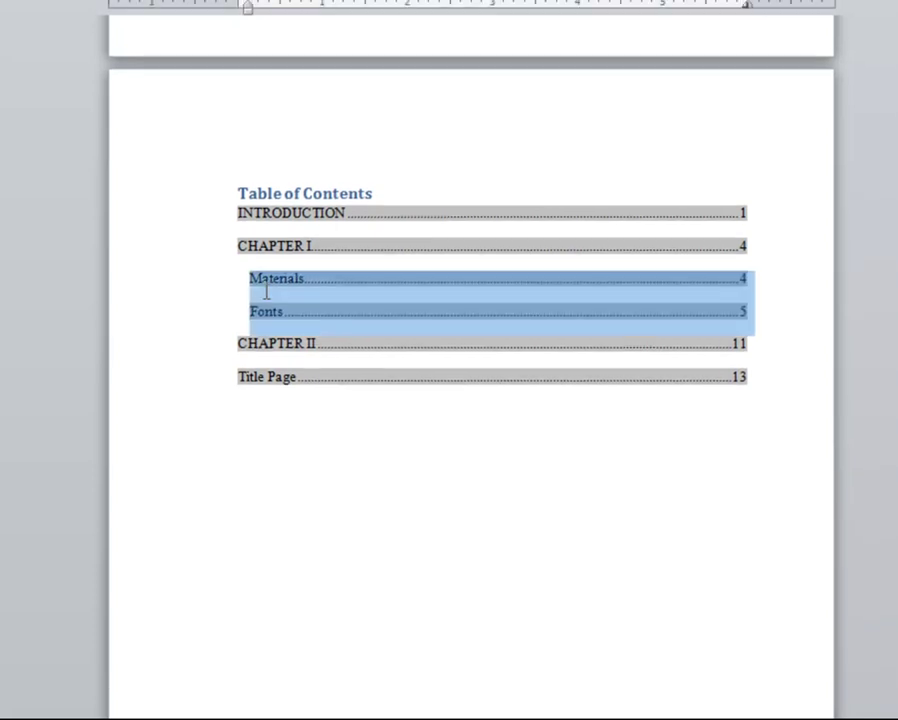
Step: Set the line spacing of the CHAPTER I and Materials entries in the table of contents to Single
{"action": "left_click_drag", "start_coordinate": [258, 375], "coordinate": [306, 410]}
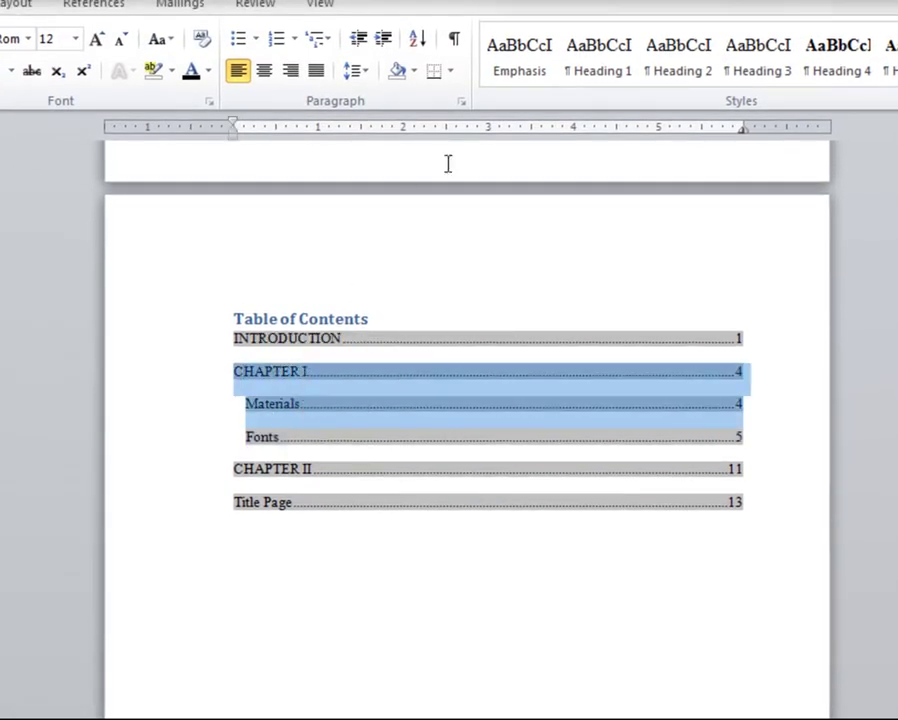
{"action": "left_click", "coordinate": [461, 101]}
{"action": "left_click", "coordinate": [517, 449]}
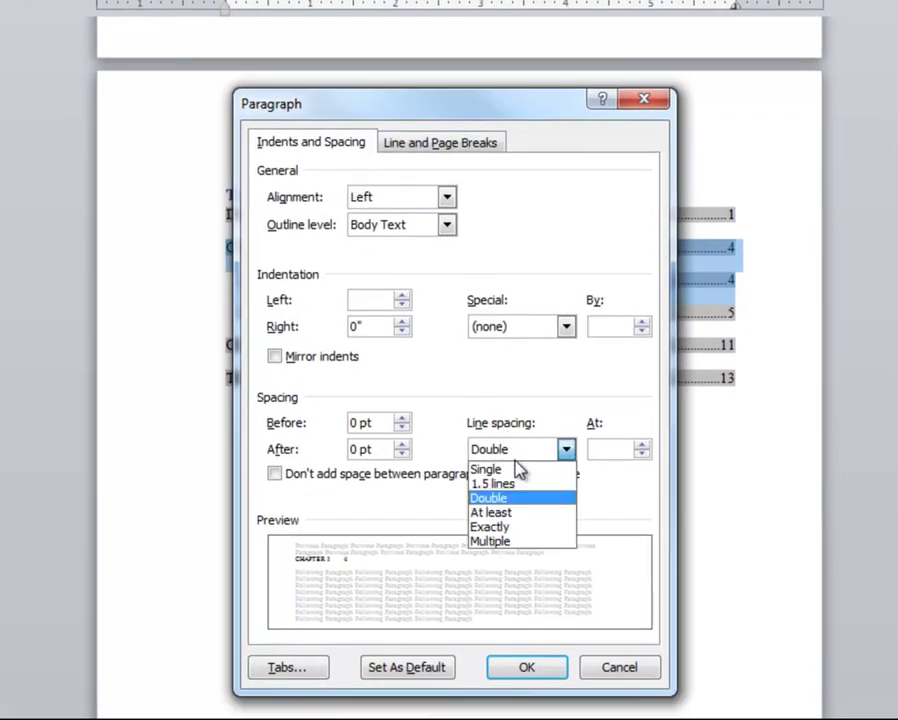
{"action": "left_click", "coordinate": [519, 470]}
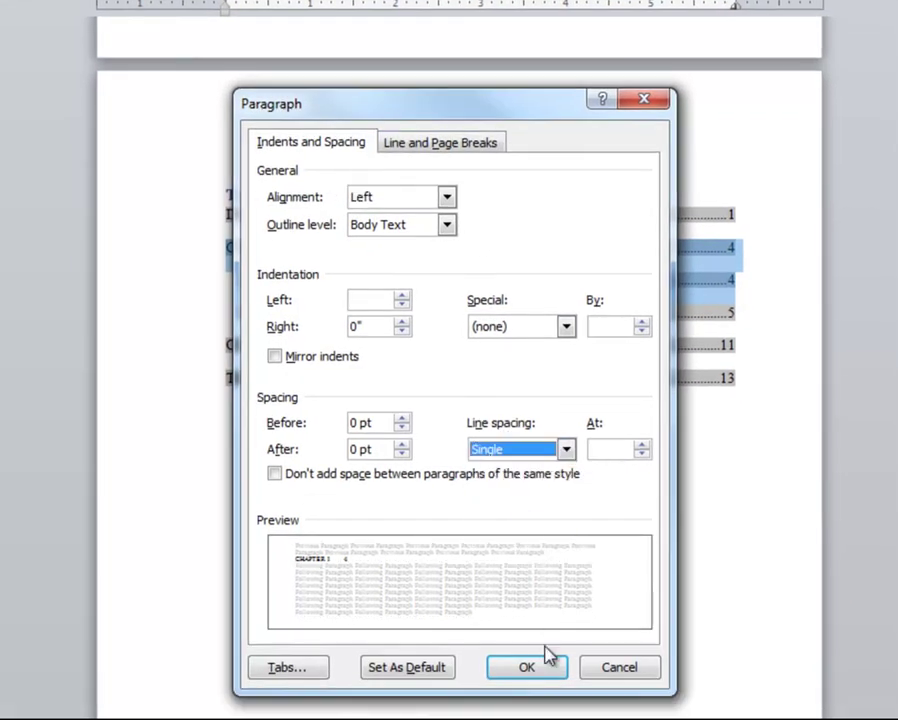
{"action": "left_click", "coordinate": [544, 661]}
{"action": "left_click", "coordinate": [437, 429]}
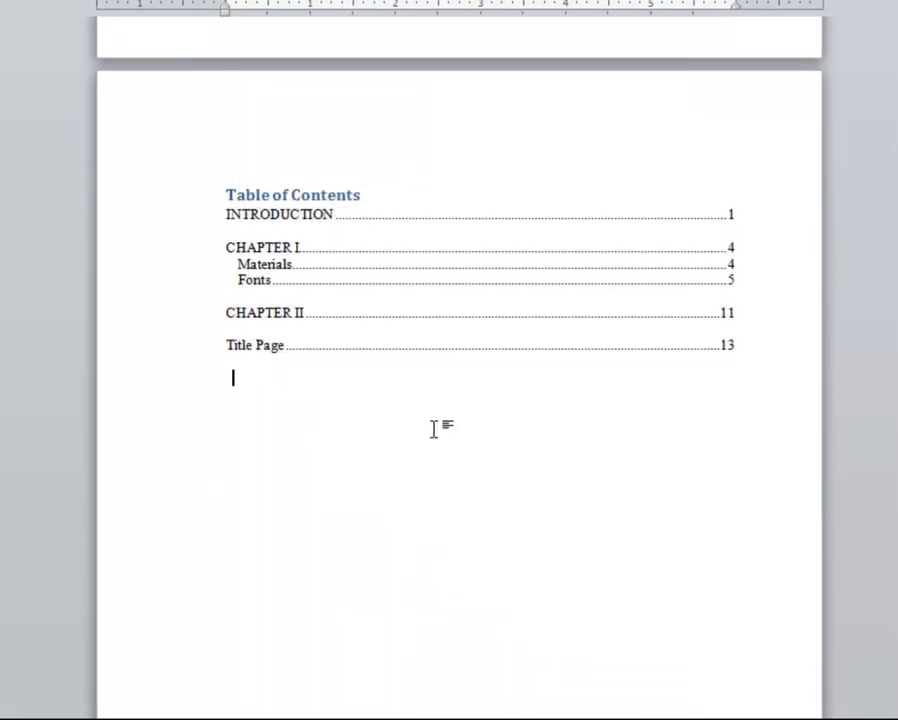
{"action": "left_click", "coordinate": [249, 345]}
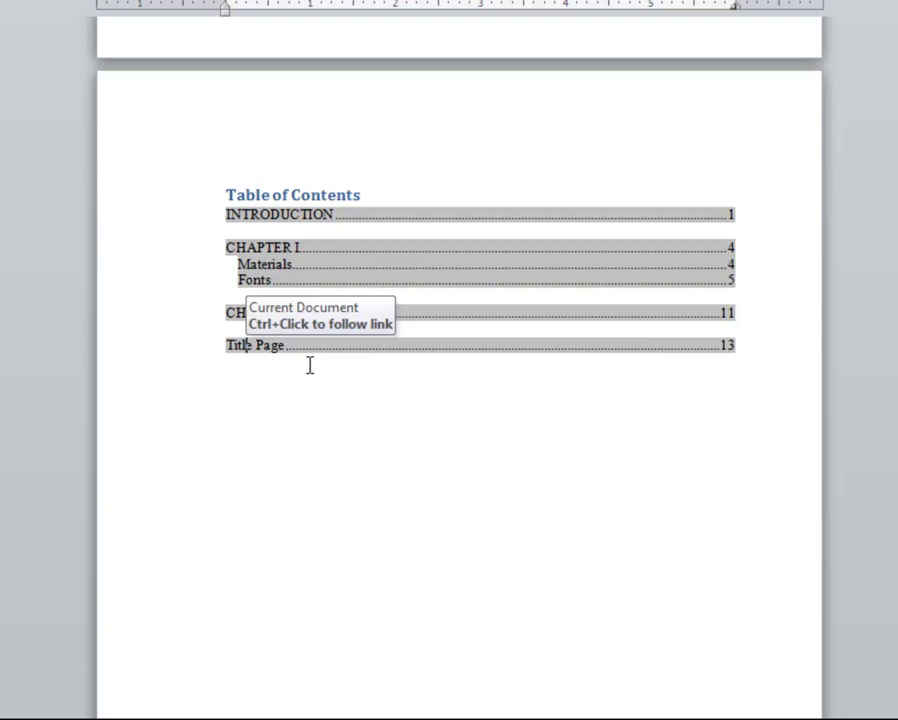
{"action": "left_click", "coordinate": [387, 403]}
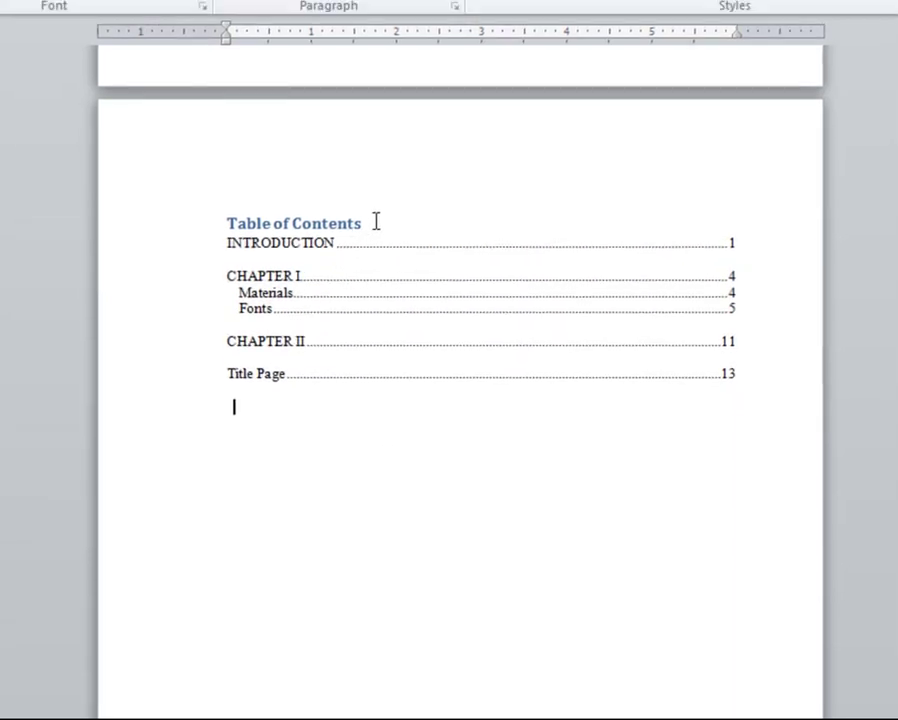
Step: Set the Table of Contents title's spacing before to 0 pt and its line spacing to Double
{"action": "left_click_drag", "start_coordinate": [356, 195], "coordinate": [222, 195]}
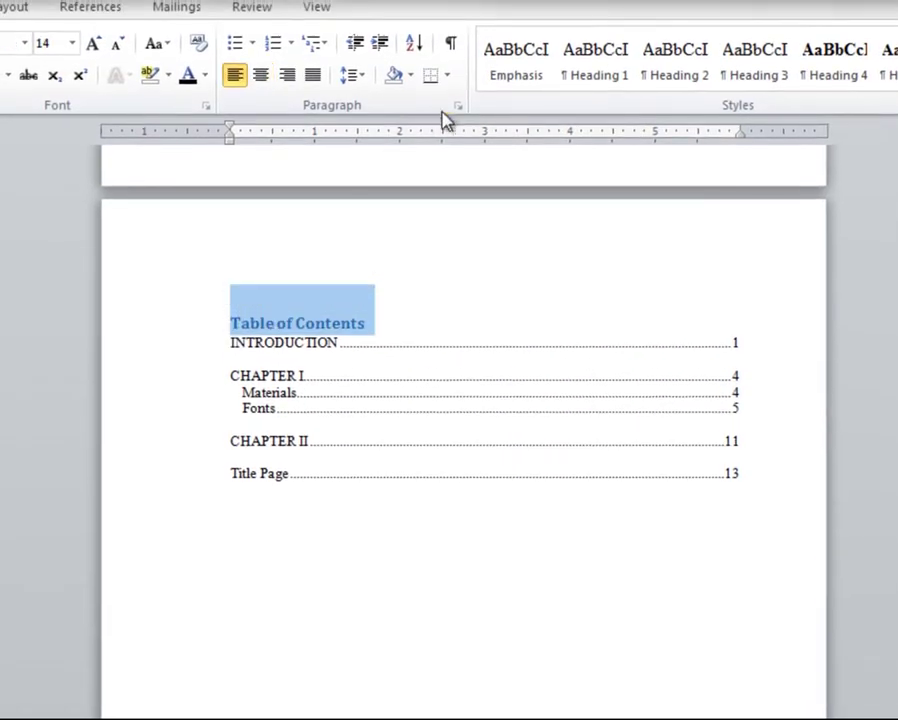
{"action": "left_click", "coordinate": [457, 106]}
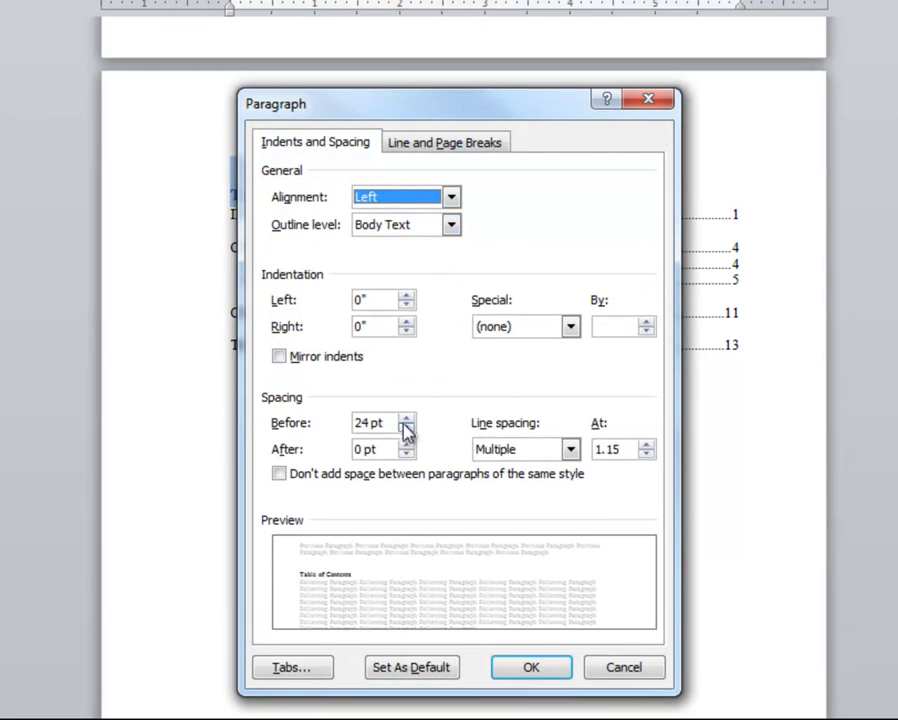
{"action": "left_click", "coordinate": [572, 452]}
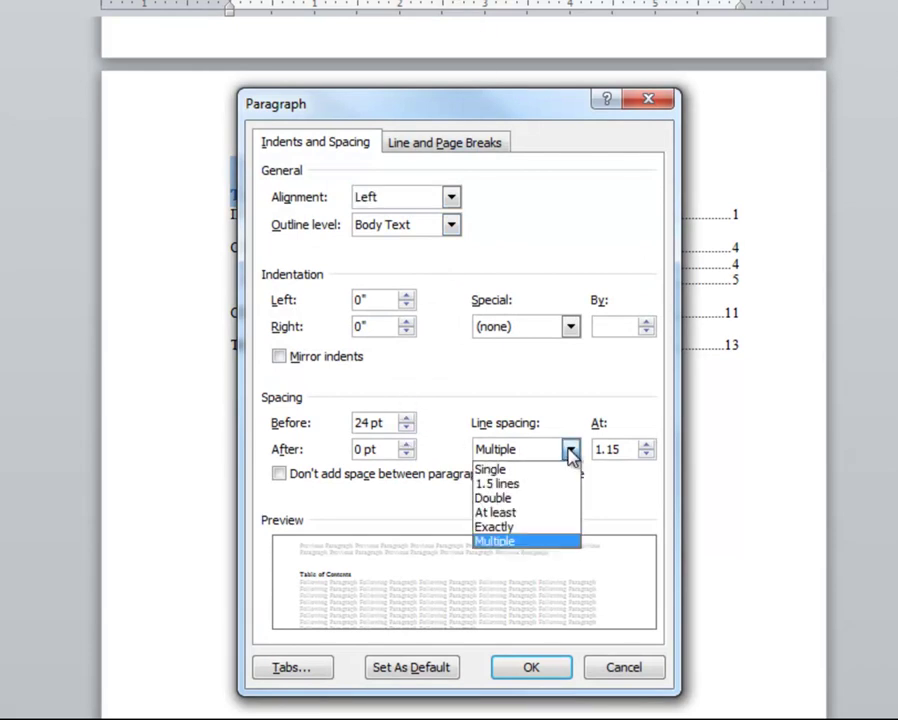
{"action": "left_click", "coordinate": [564, 471]}
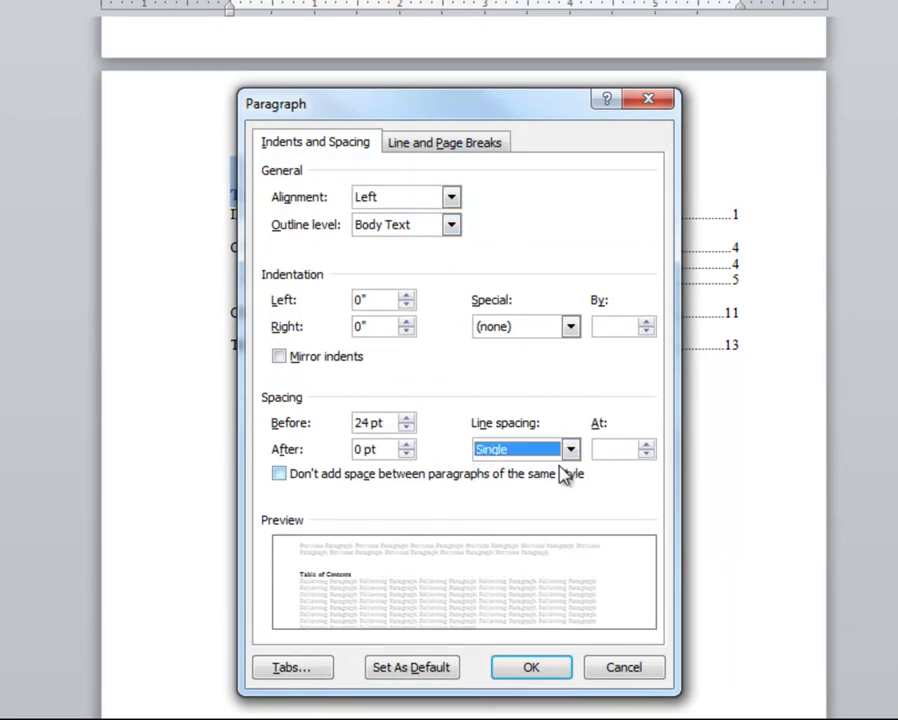
{"action": "left_click", "coordinate": [407, 428]}
{"action": "left_click", "coordinate": [407, 428]}
{"action": "left_click", "coordinate": [407, 428]}
{"action": "left_click", "coordinate": [407, 428]}
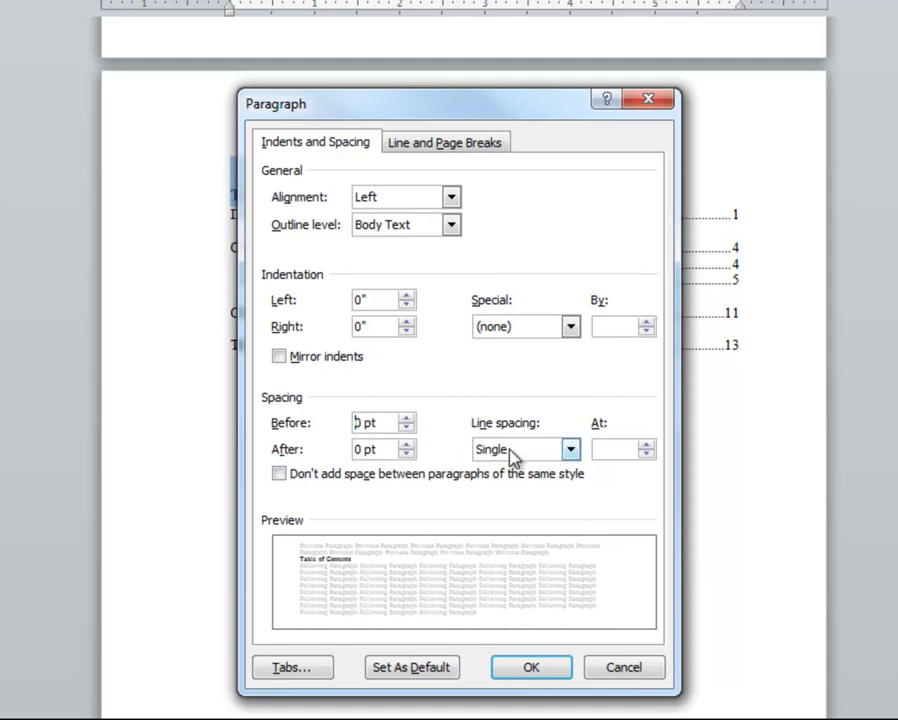
{"action": "left_click", "coordinate": [571, 451]}
{"action": "left_click", "coordinate": [541, 497]}
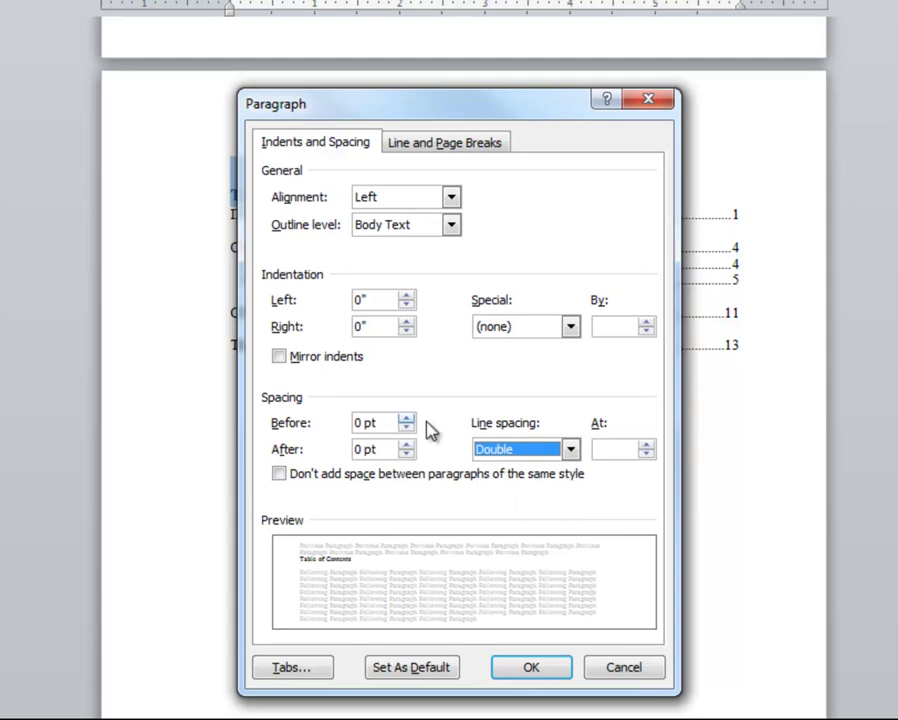
{"action": "left_click", "coordinate": [526, 666]}
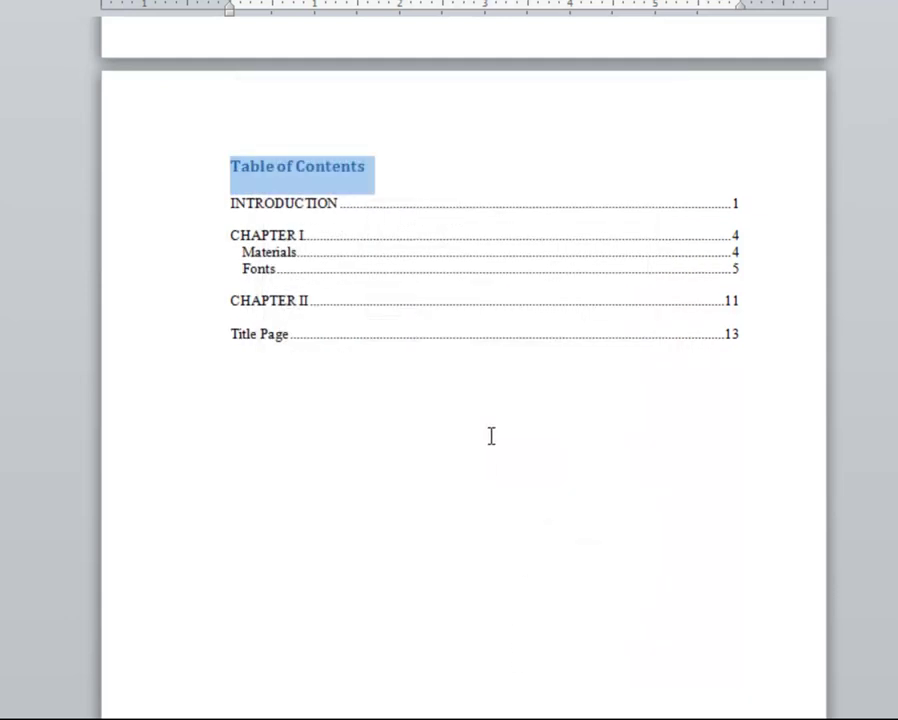
{"action": "left_click", "coordinate": [333, 188]}
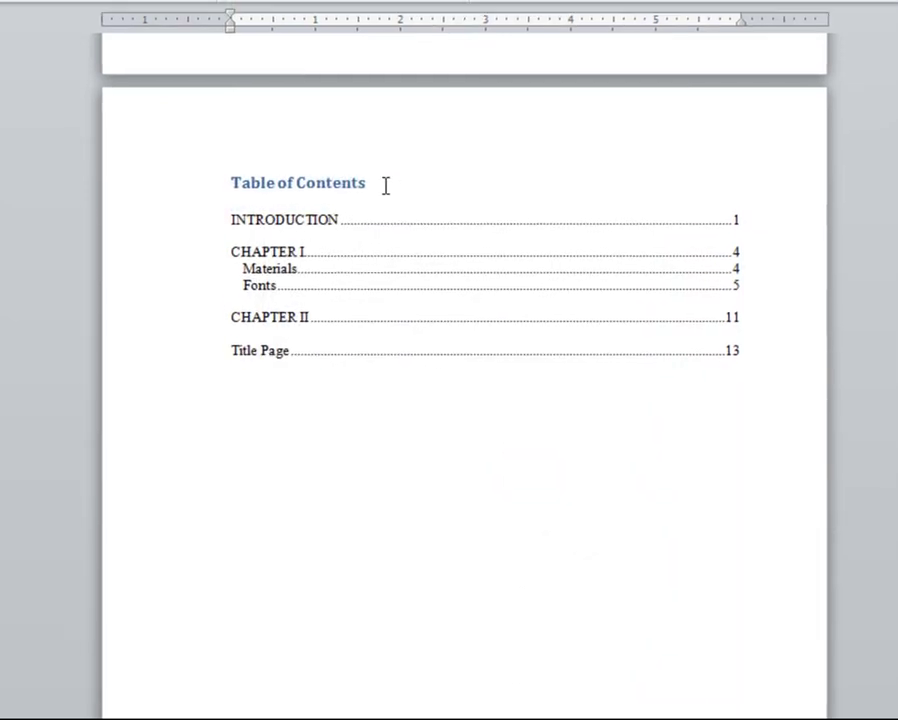
Step: Color the Table of Contents title black and retype it in capitals as TABLE OF CONTENTS
{"action": "triple_click", "coordinate": [272, 160]}
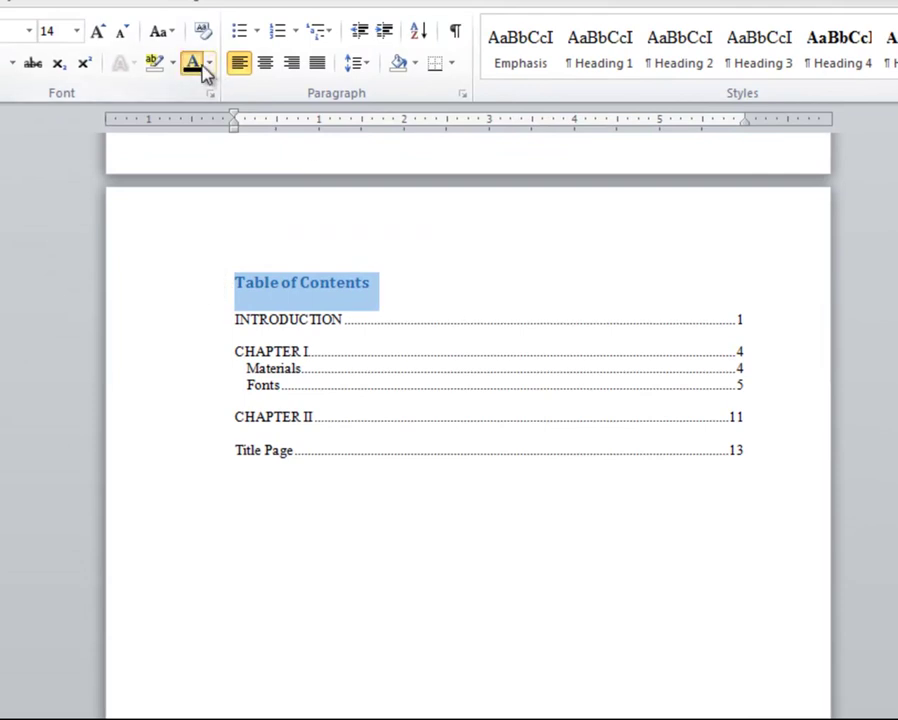
{"action": "left_click", "coordinate": [197, 49]}
{"action": "left_click_drag", "start_coordinate": [377, 284], "coordinate": [256, 281]}
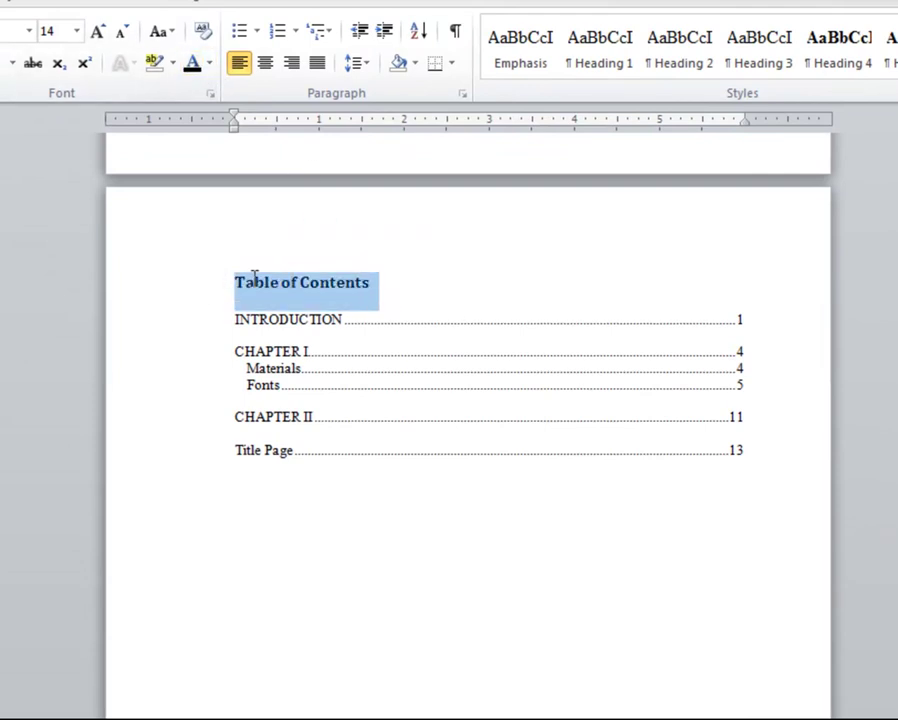
{"action": "type", "text": "T"}
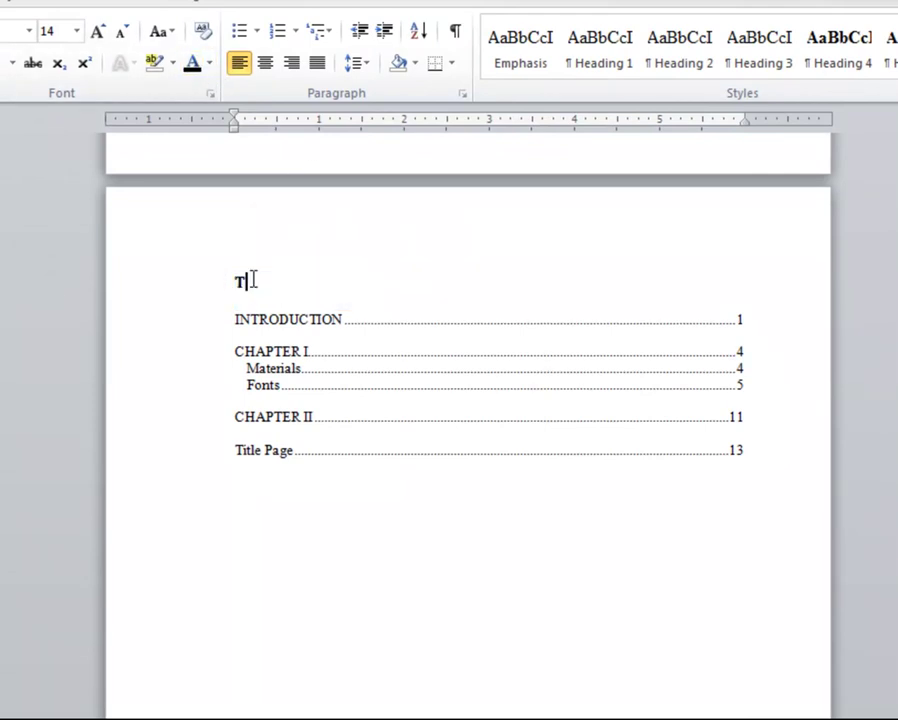
{"action": "type", "text": "ABLE OF CONTENTS"}
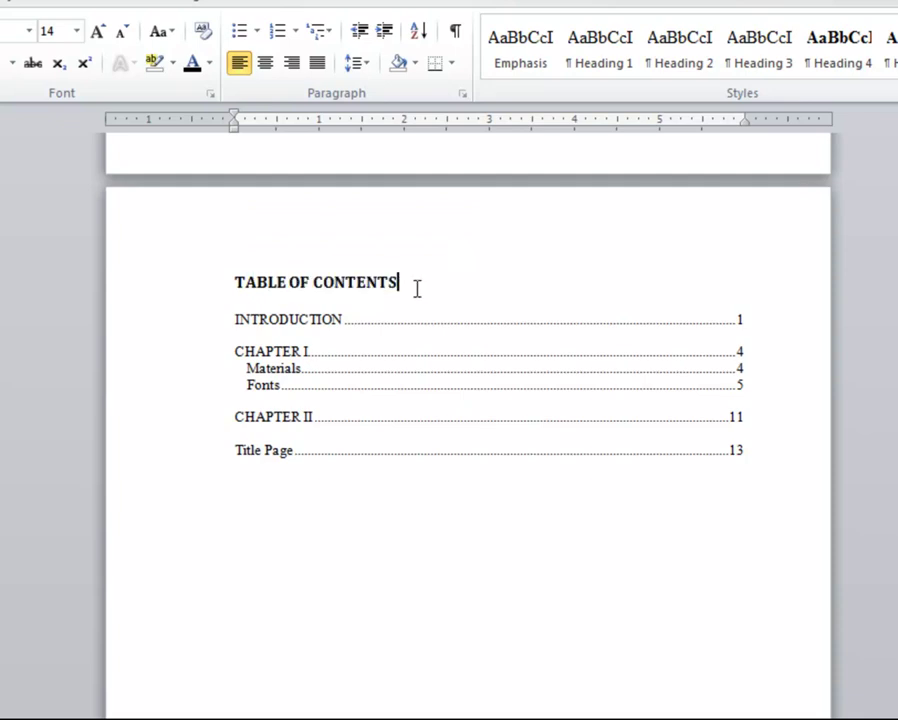
Step: Center the TABLE OF CONTENTS title, remove its bold formatting and set its font to Times New Roman
{"action": "left_click_drag", "start_coordinate": [417, 288], "coordinate": [210, 274]}
{"action": "left_click", "coordinate": [265, 63]}
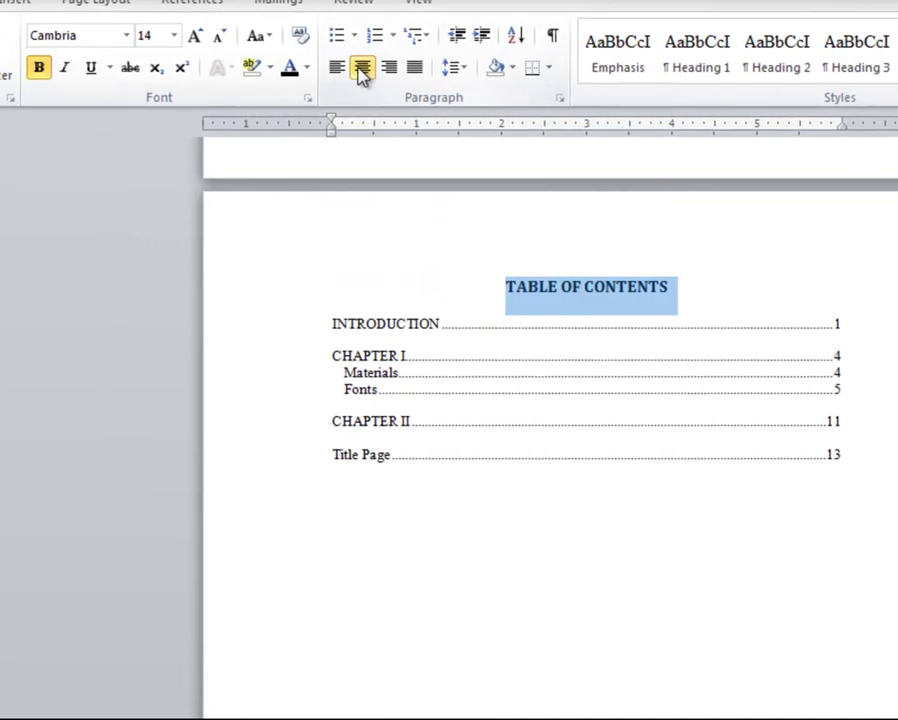
{"action": "left_click", "coordinate": [40, 70]}
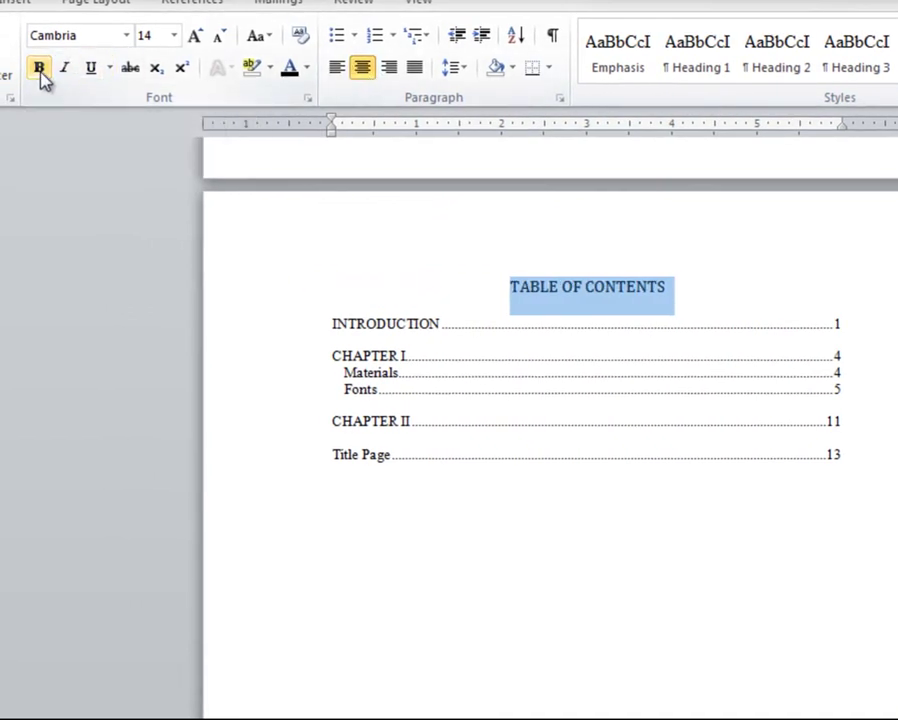
{"action": "left_click", "coordinate": [126, 36]}
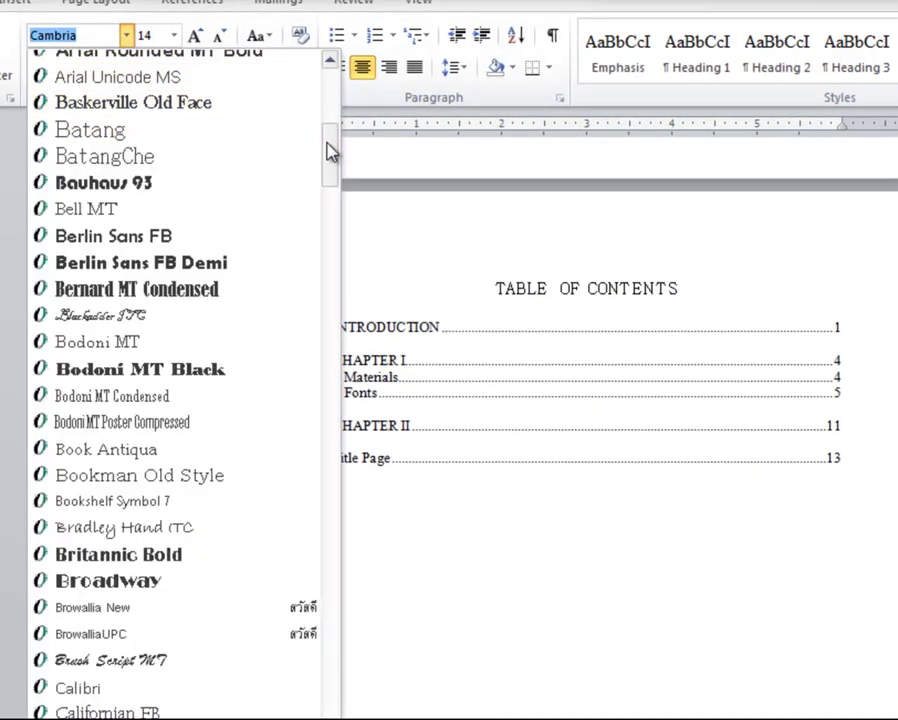
{"action": "left_click_drag", "start_coordinate": [324, 144], "coordinate": [320, 66]}
{"action": "left_click", "coordinate": [185, 161]}
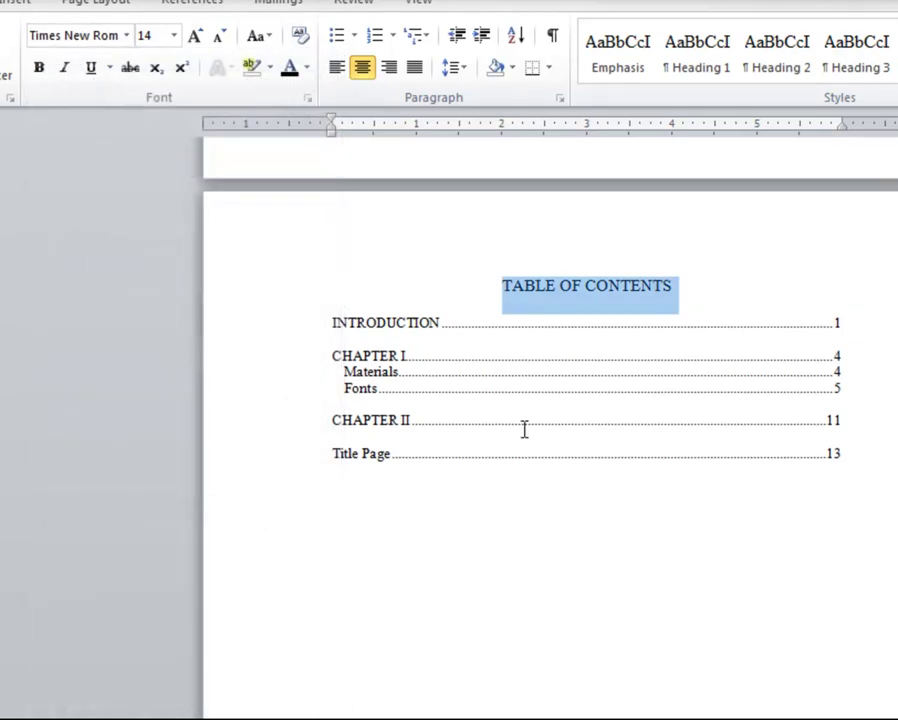
{"action": "left_click", "coordinate": [580, 496]}
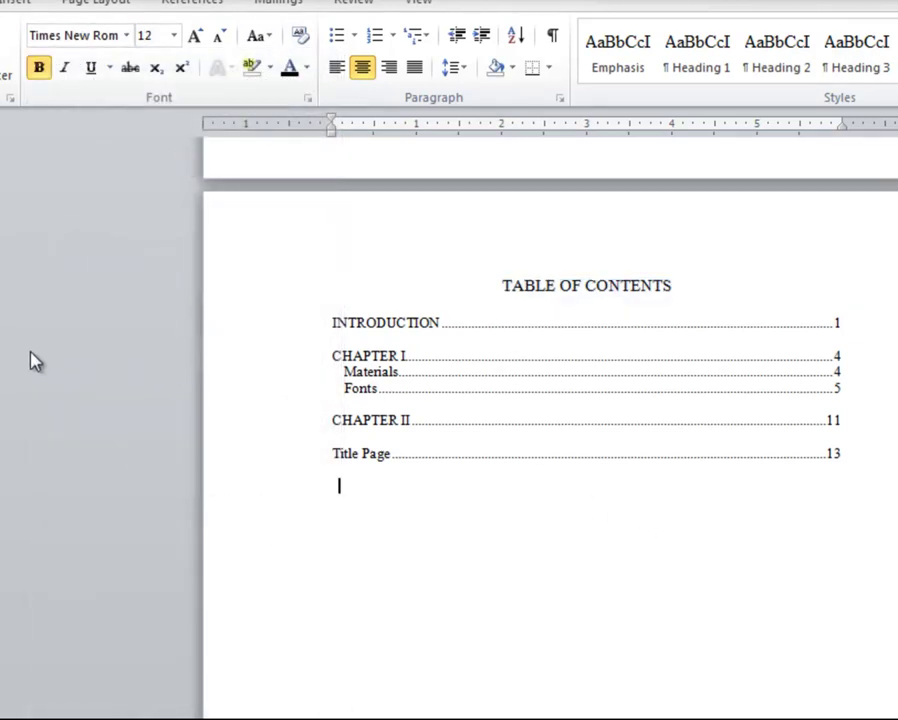
Step: Add a line beneath the title with CHAPTER at the left margin and PAGE at the right margin, followed by a blank line
{"action": "left_click", "coordinate": [192, 2]}
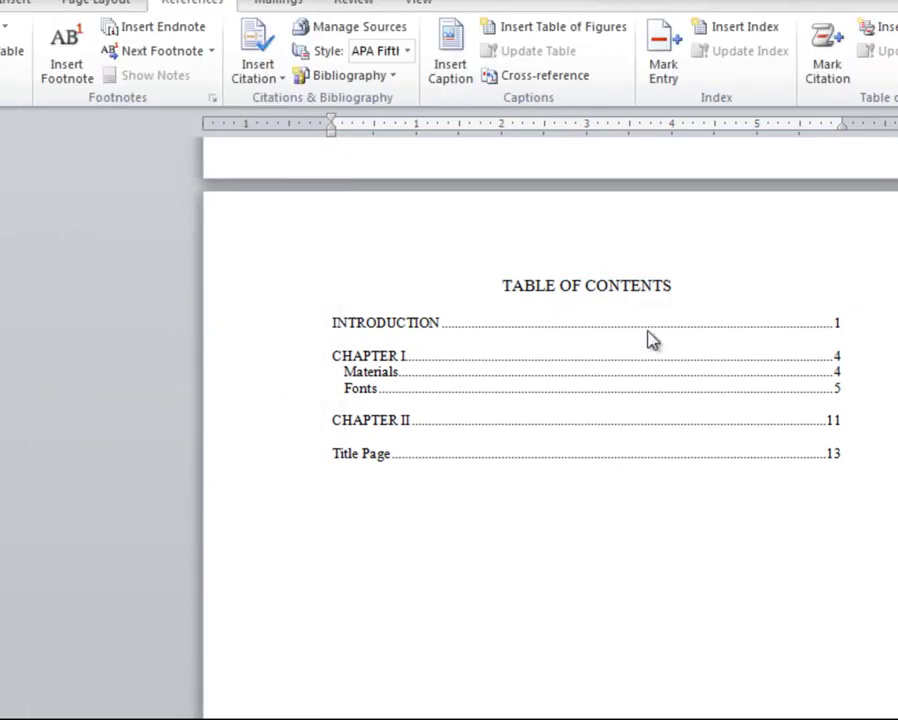
{"action": "left_click", "coordinate": [676, 285]}
{"action": "key", "text": "Return"}
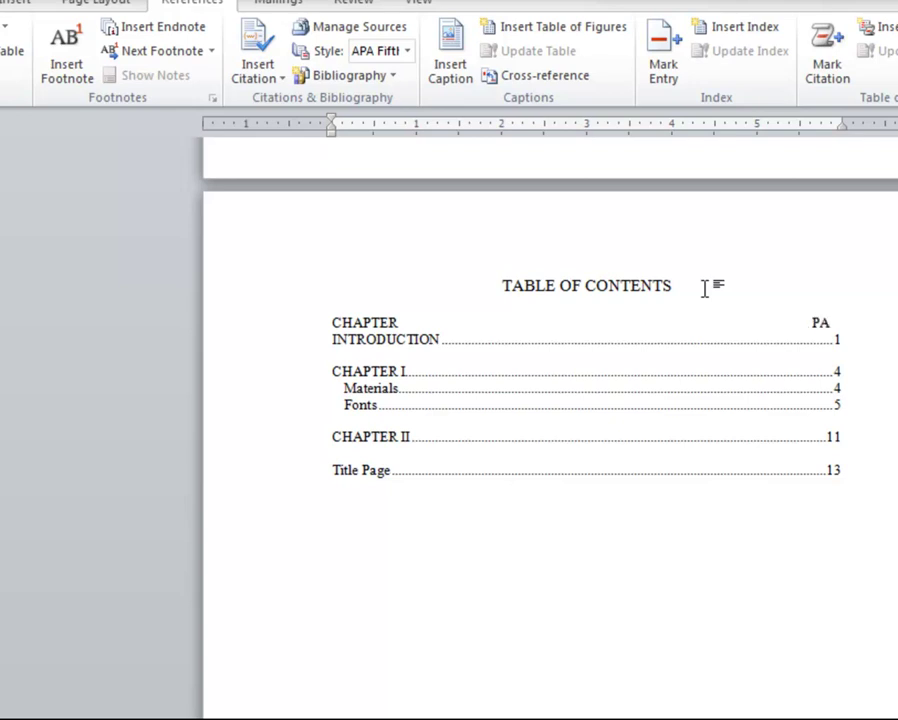
{"action": "type", "text": "GE"}
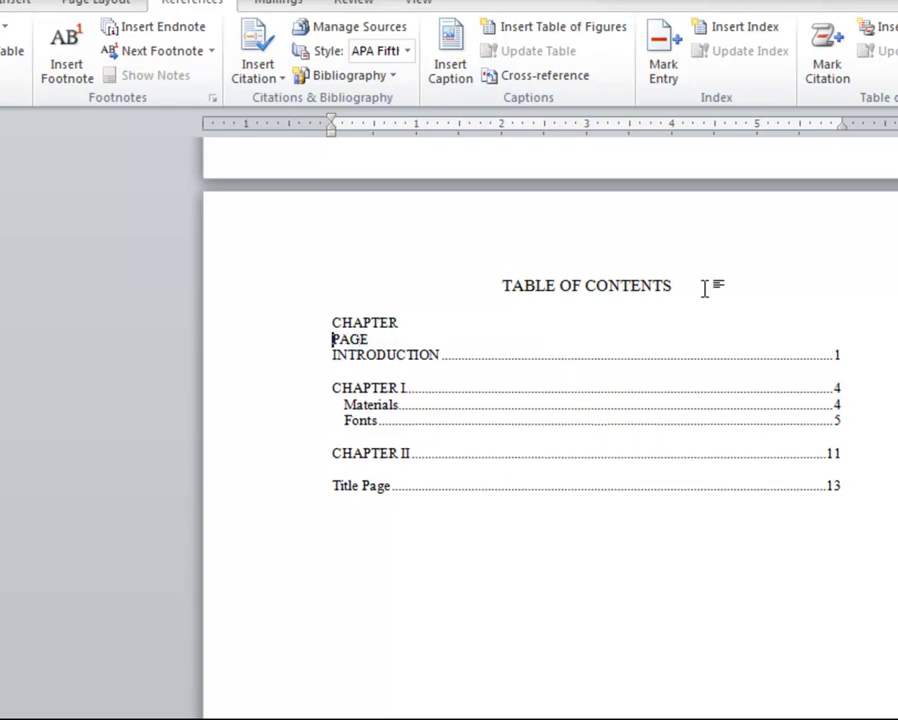
{"action": "key", "text": "BackSpace"}
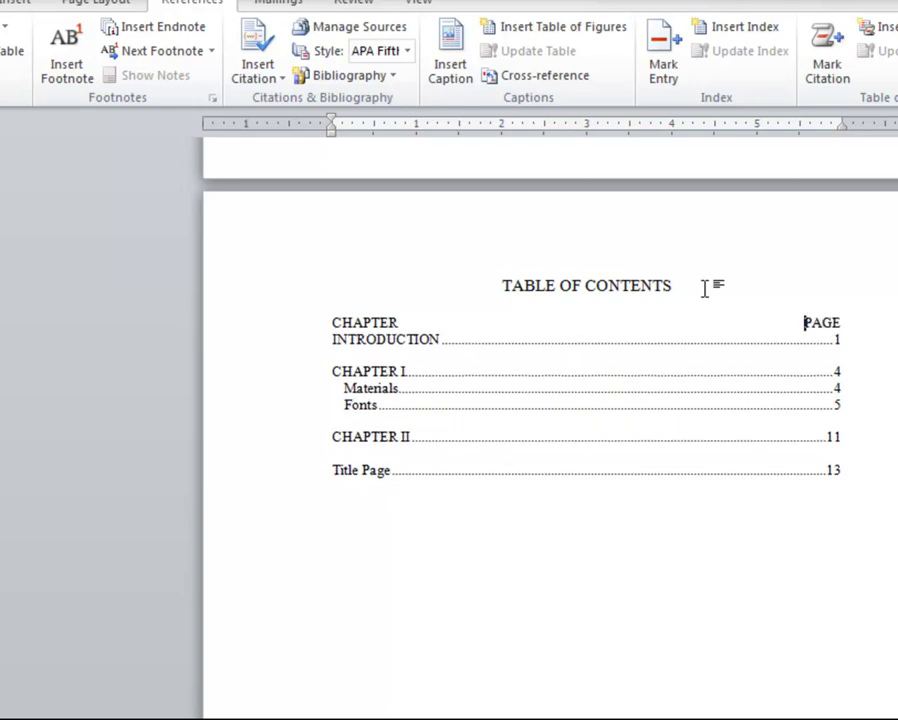
{"action": "left_click", "coordinate": [860, 323]}
{"action": "key", "text": "Return"}
Step: Set the line spacing of the TABLE OF CONTENTS title and the CHAPTER/PAGE line to Double
{"action": "left_click", "coordinate": [502, 302]}
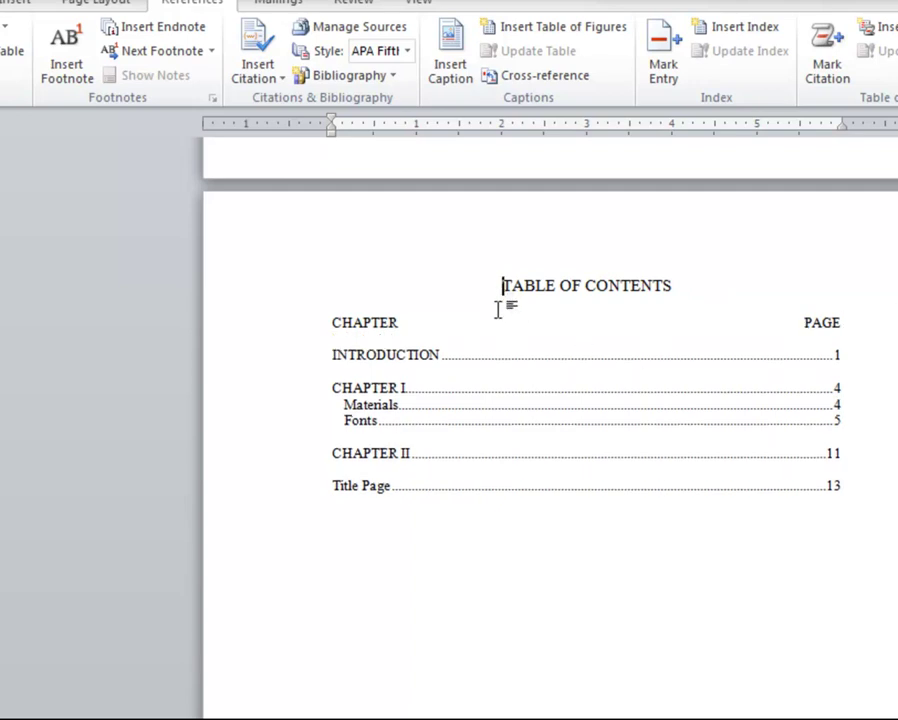
{"action": "left_click", "coordinate": [408, 326], "text": "shift"}
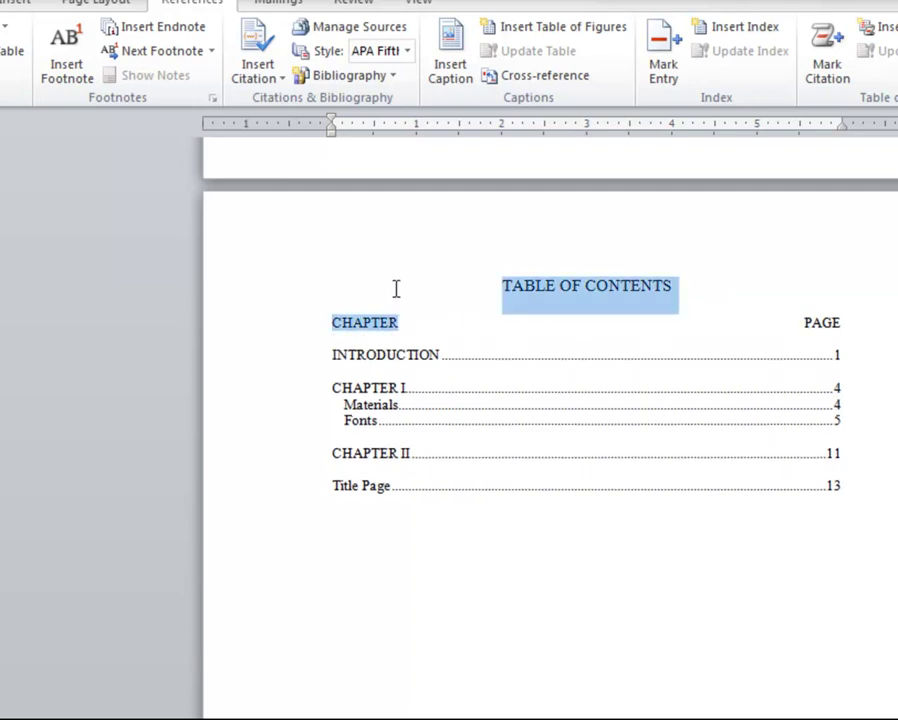
{"action": "left_click", "coordinate": [82, 6]}
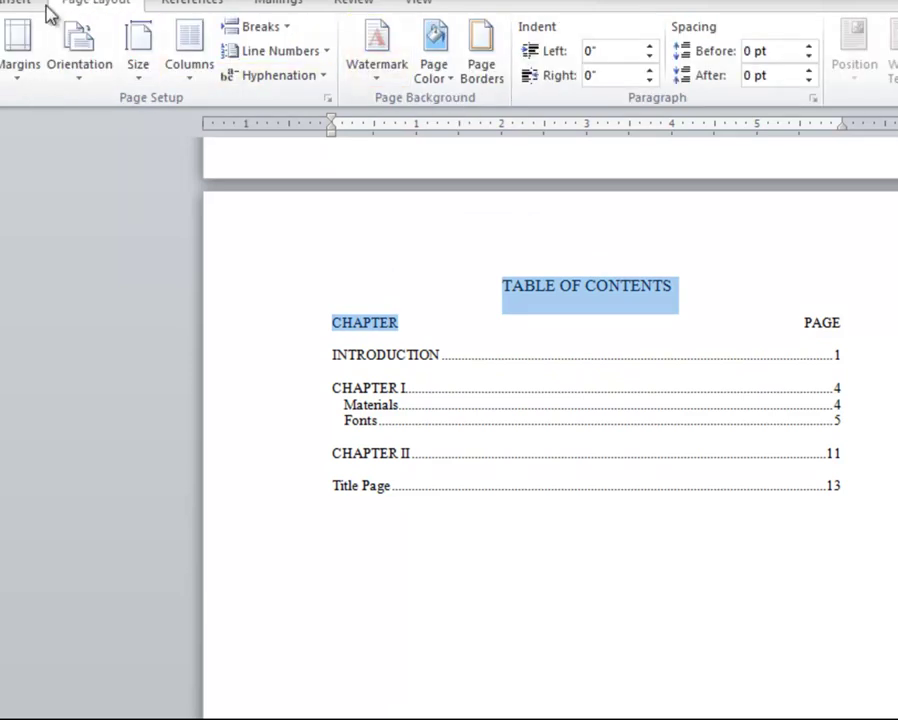
{"action": "left_click", "coordinate": [1, 5]}
{"action": "left_click", "coordinate": [559, 97]}
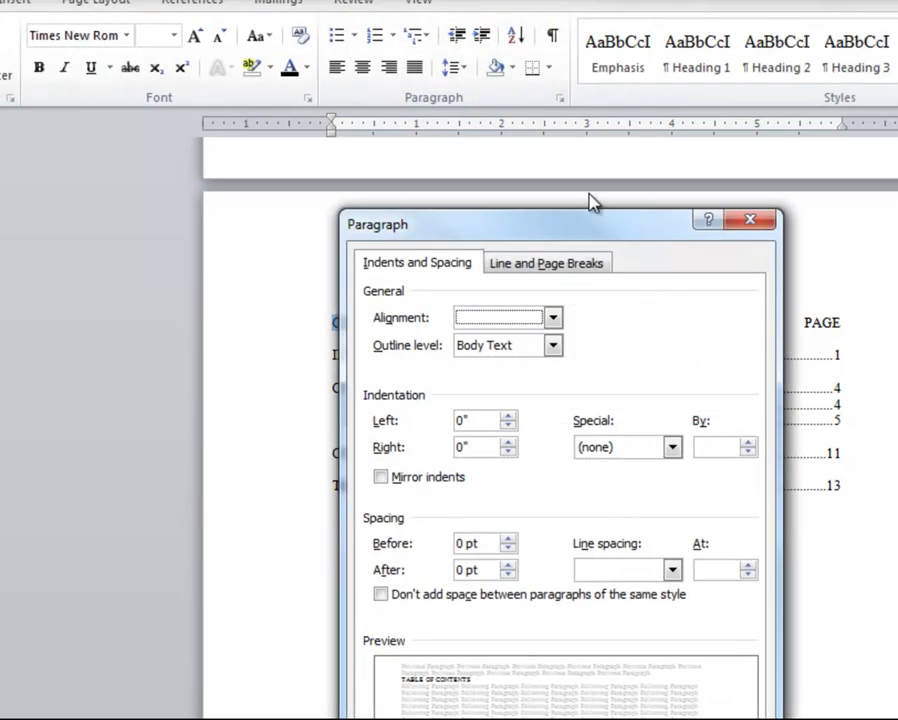
{"action": "left_click", "coordinate": [670, 569]}
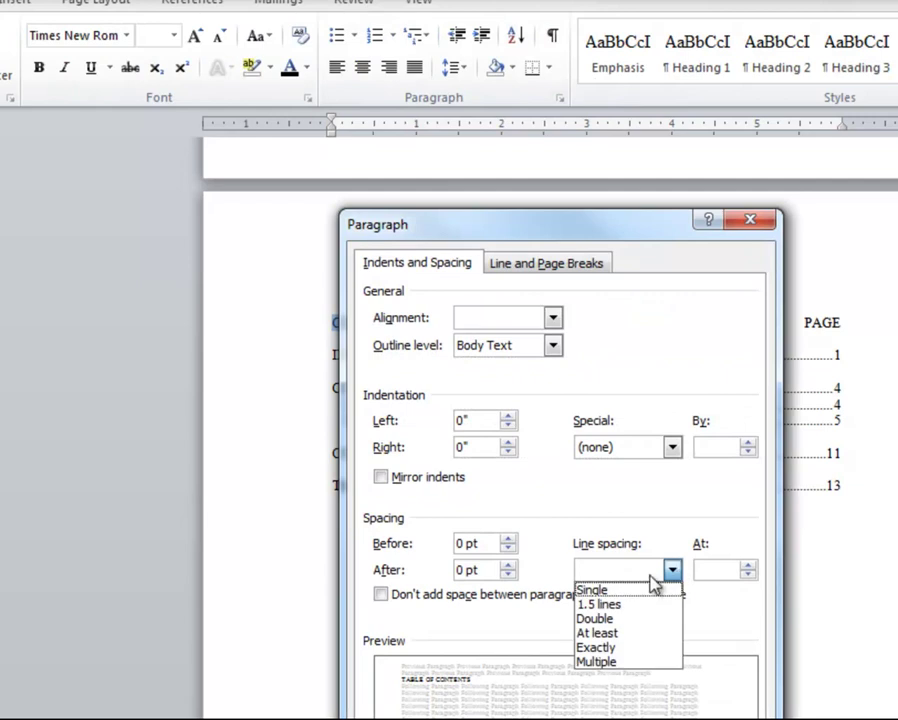
{"action": "left_click", "coordinate": [610, 622]}
{"action": "key", "text": "Return"}
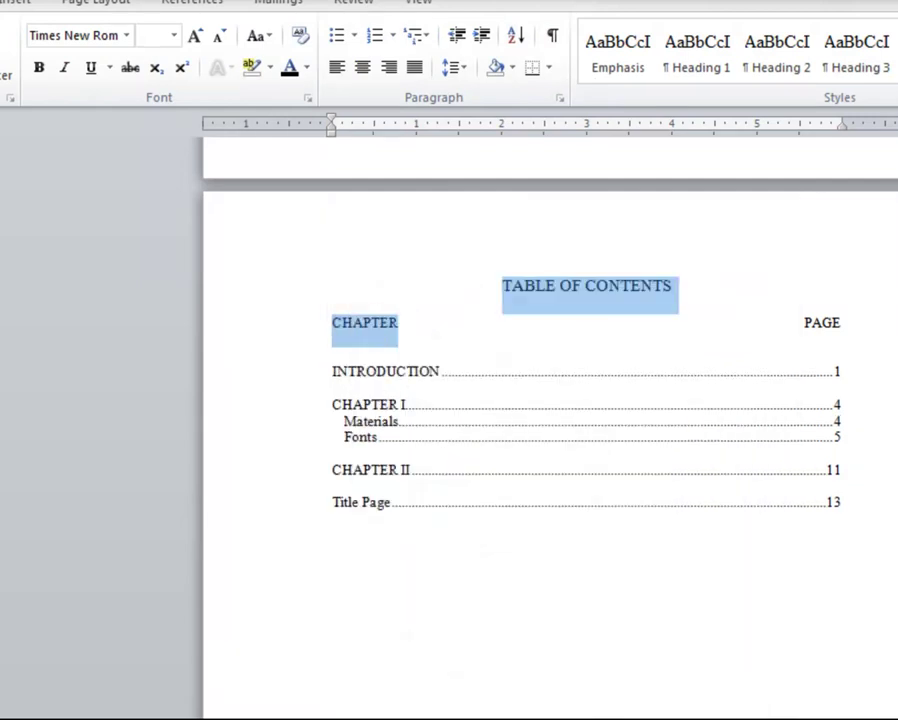
Step: Delete the blank line between the CHAPTER/PAGE line and the INTRODUCTION entry
{"action": "left_click", "coordinate": [510, 320]}
{"action": "left_click", "coordinate": [365, 349]}
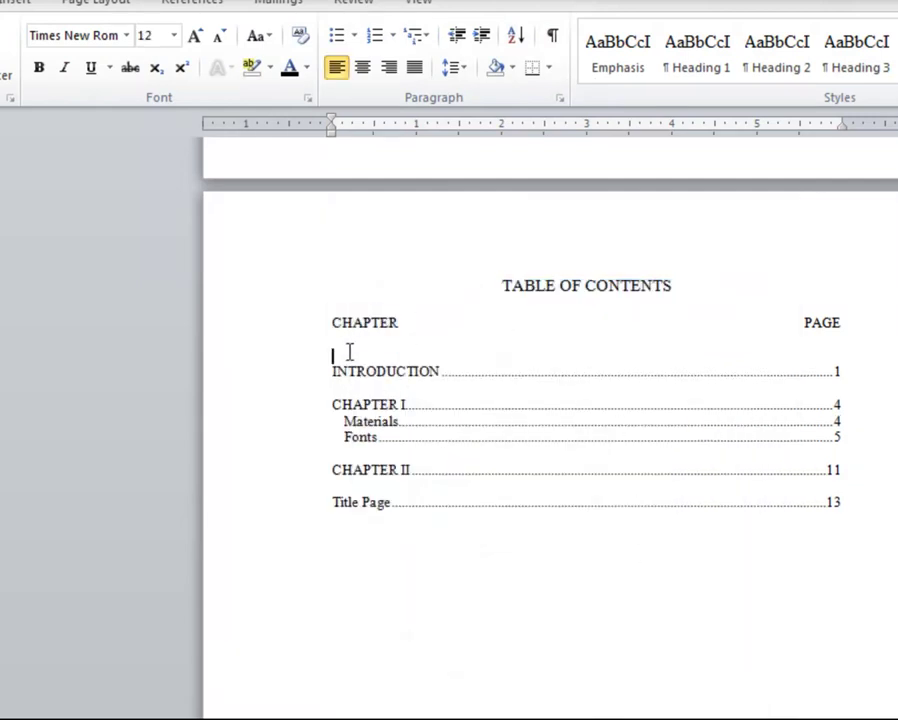
{"action": "key", "text": "BackSpace"}
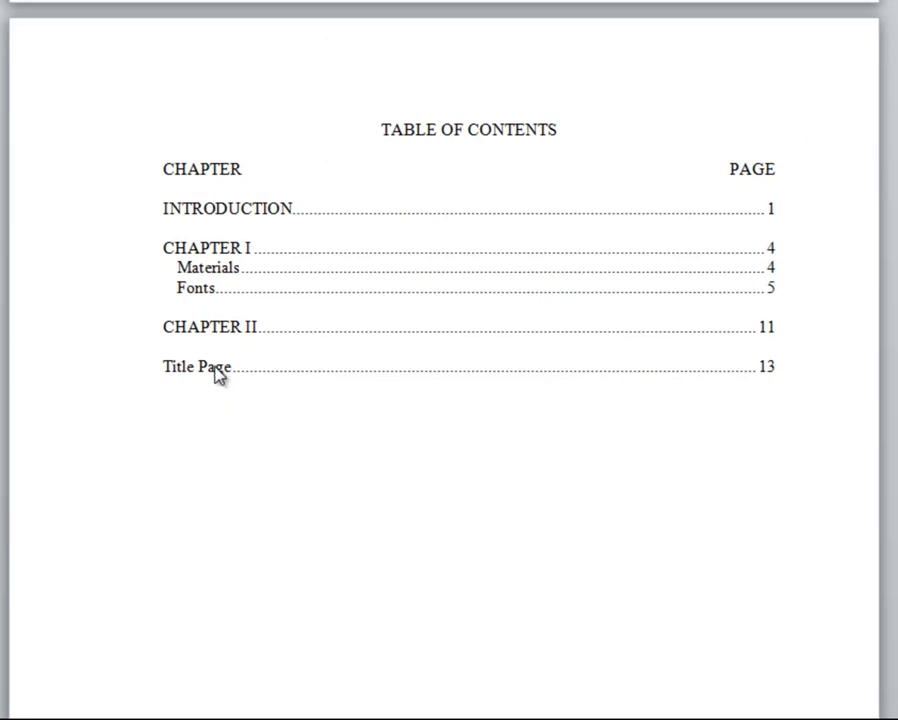
Step: Try to retype the Title Page entry in capitals directly in the table of contents
{"action": "double_click", "coordinate": [199, 366]}
{"action": "left_click", "coordinate": [177, 366]}
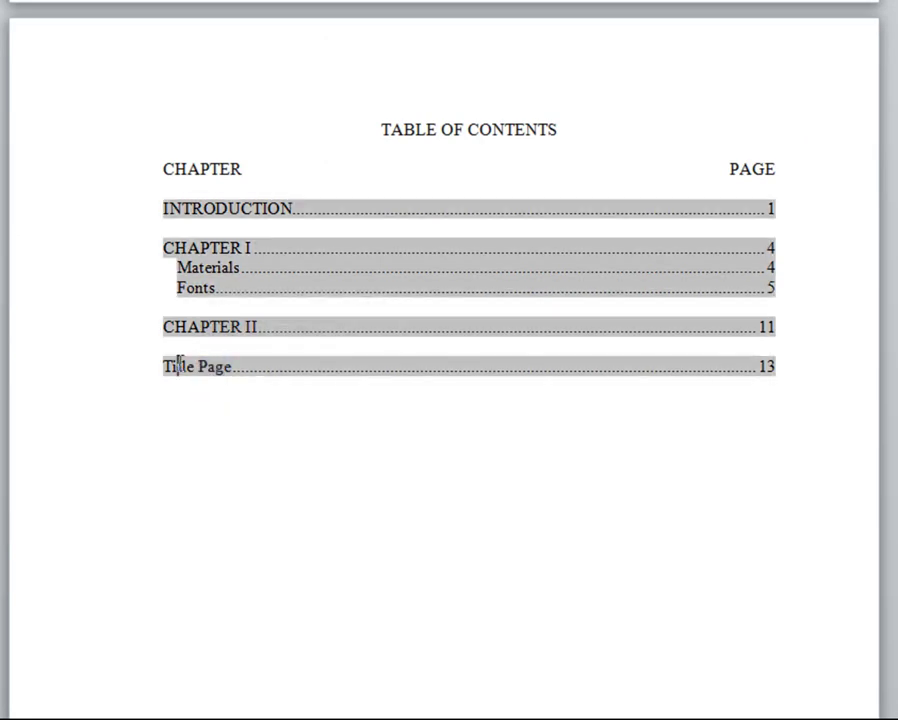
{"action": "left_click_drag", "start_coordinate": [232, 370], "coordinate": [162, 367]}
{"action": "left_click", "coordinate": [173, 367]}
{"action": "left_click_drag", "start_coordinate": [229, 366], "coordinate": [173, 370]}
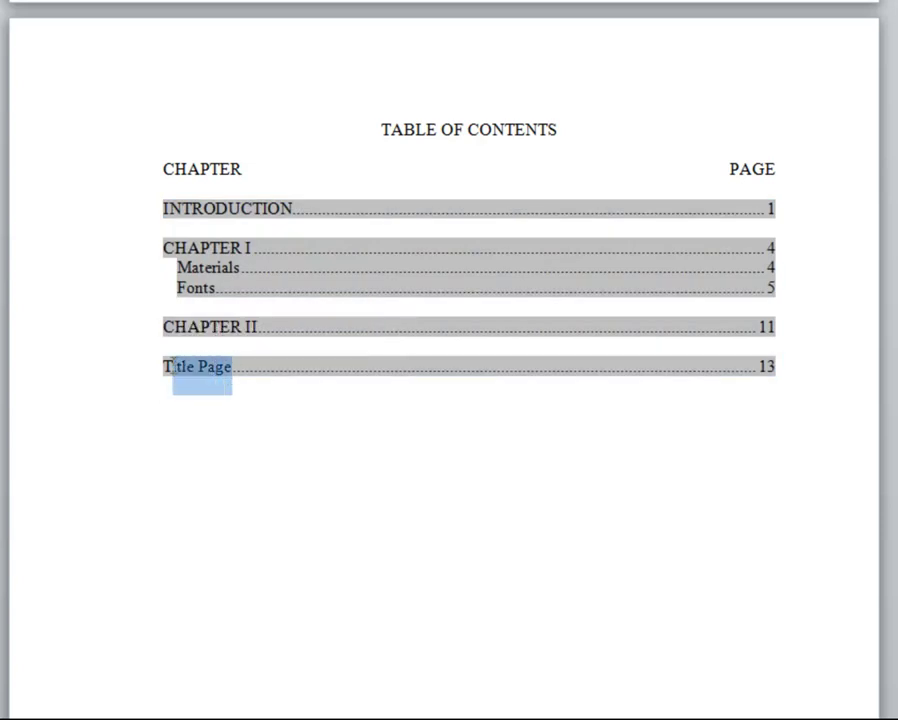
{"action": "type", "text": "ITLE PA"}
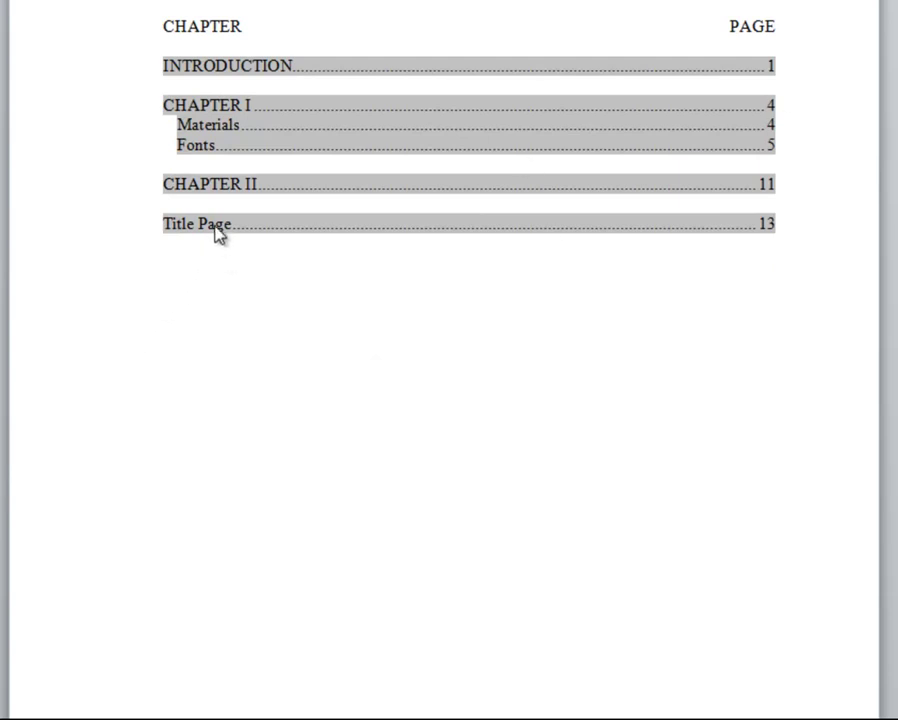
Step: Follow the Title Page entry to its heading in the document, retype it as TITLE PAGE and reapply the Heading 1 style
{"action": "left_click", "coordinate": [218, 228], "text": "ctrl"}
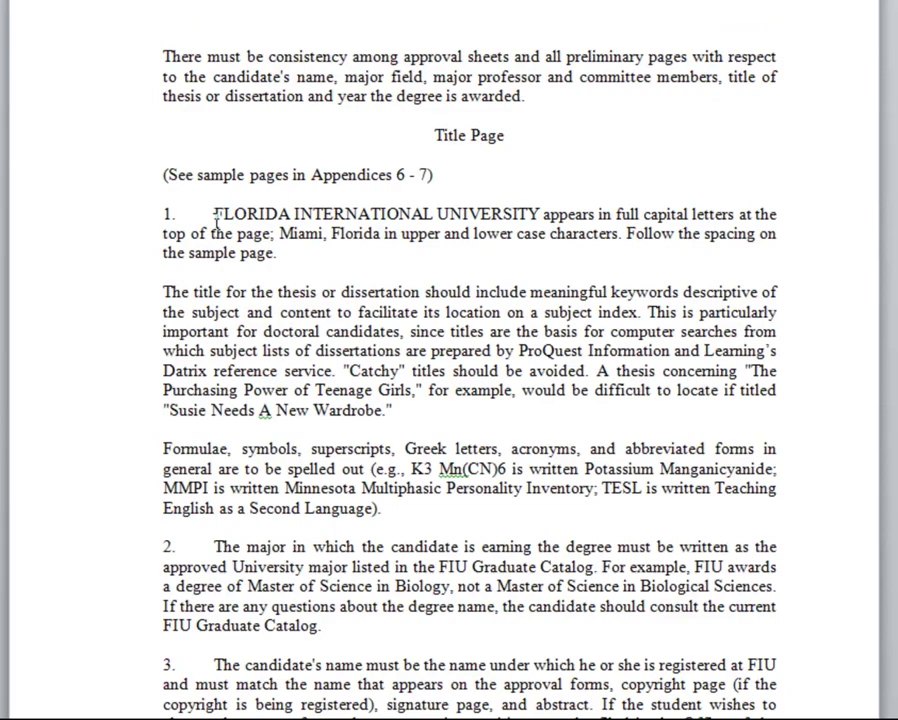
{"action": "left_click_drag", "start_coordinate": [506, 136], "coordinate": [436, 137]}
{"action": "type", "text": "TITLE PAGE"}
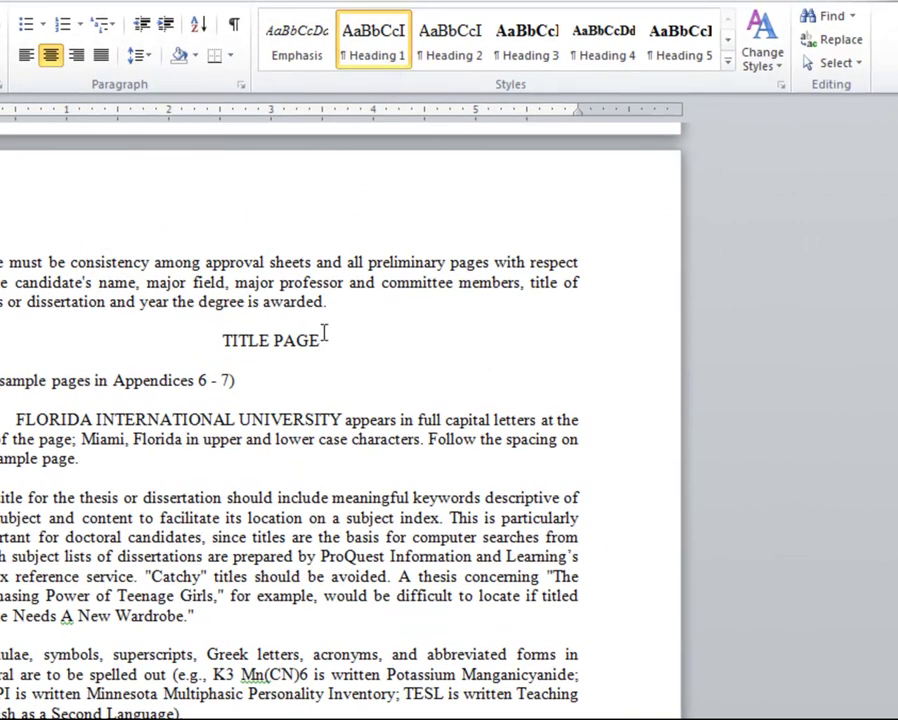
{"action": "left_click_drag", "start_coordinate": [324, 336], "coordinate": [220, 342]}
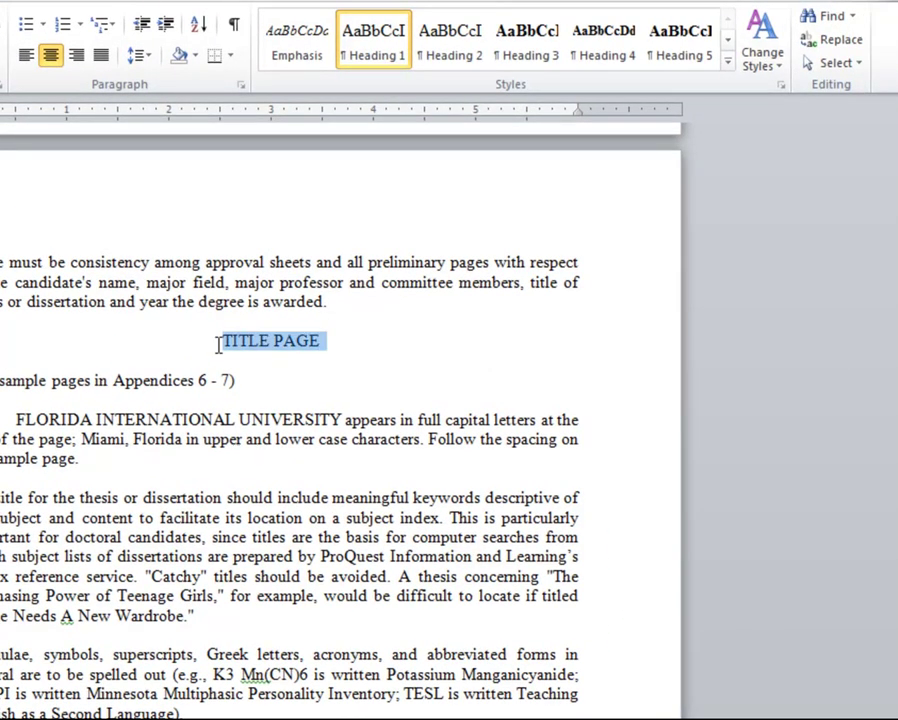
{"action": "left_click", "coordinate": [378, 55]}
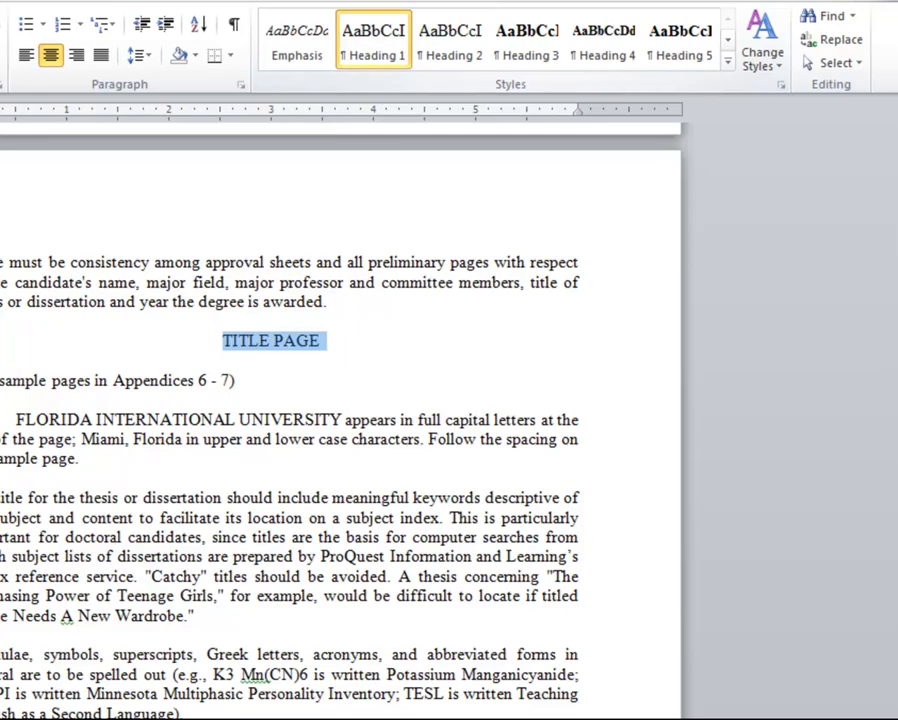